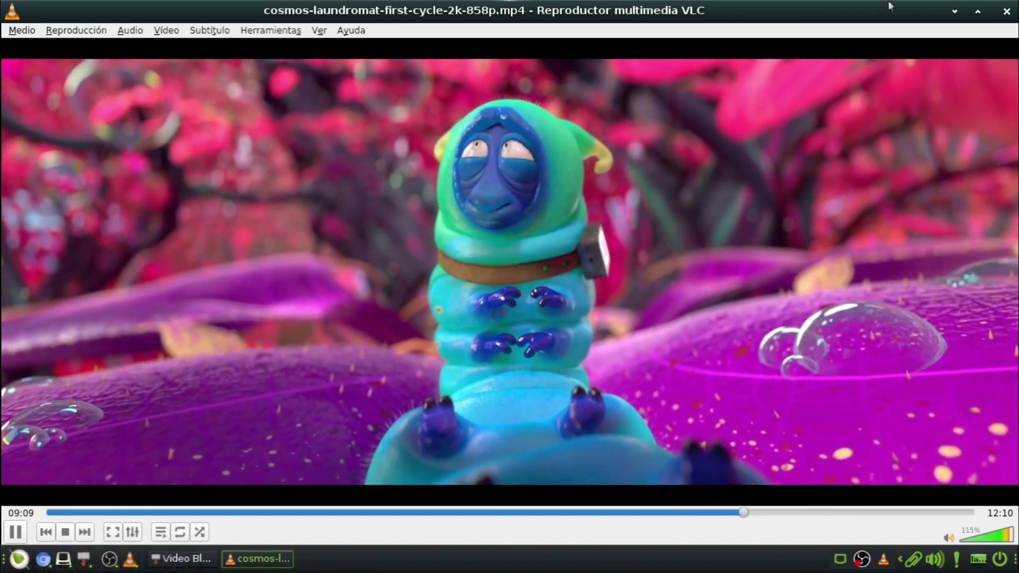
Check the system load in btop on the terminal's virtual desktop, and close the cosmos-laundromat video player
{"action": "left_click_drag", "start_coordinate": [592, 30], "coordinate": [502, 49]}
{"action": "left_click", "coordinate": [1000, 139]}
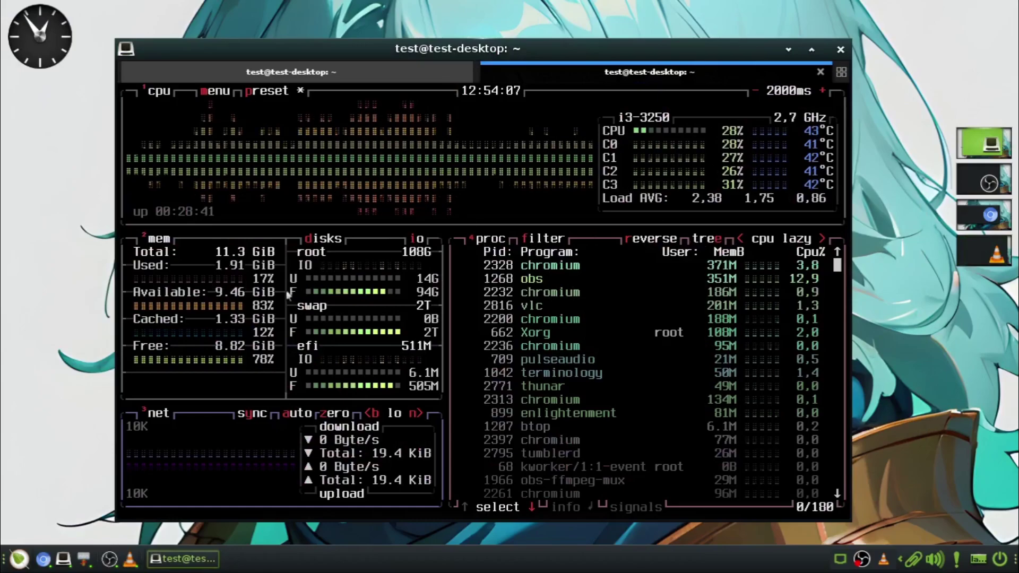
{"action": "left_click", "coordinate": [979, 247]}
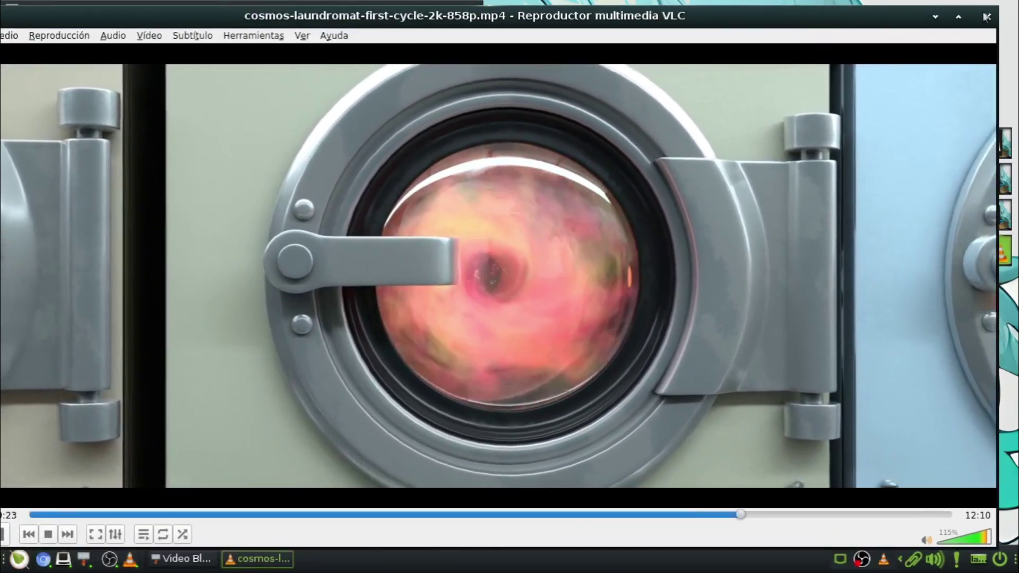
{"action": "left_click", "coordinate": [987, 17]}
Open Bodhi AppCenter from the system tools applications and look through its software categories in a maximized window
{"action": "left_click", "coordinate": [19, 558]}
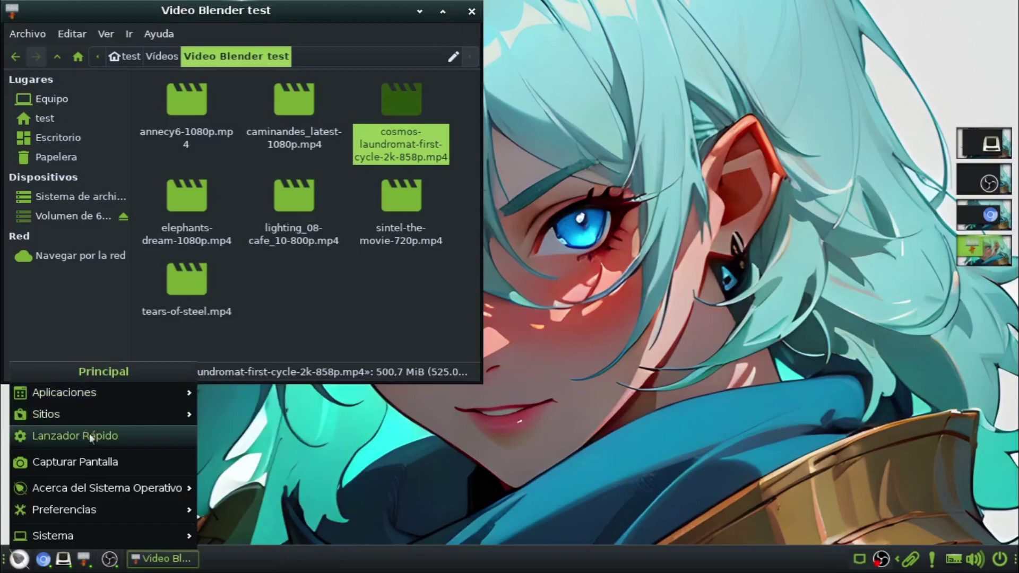
{"action": "mouse_move", "coordinate": [252, 481]}
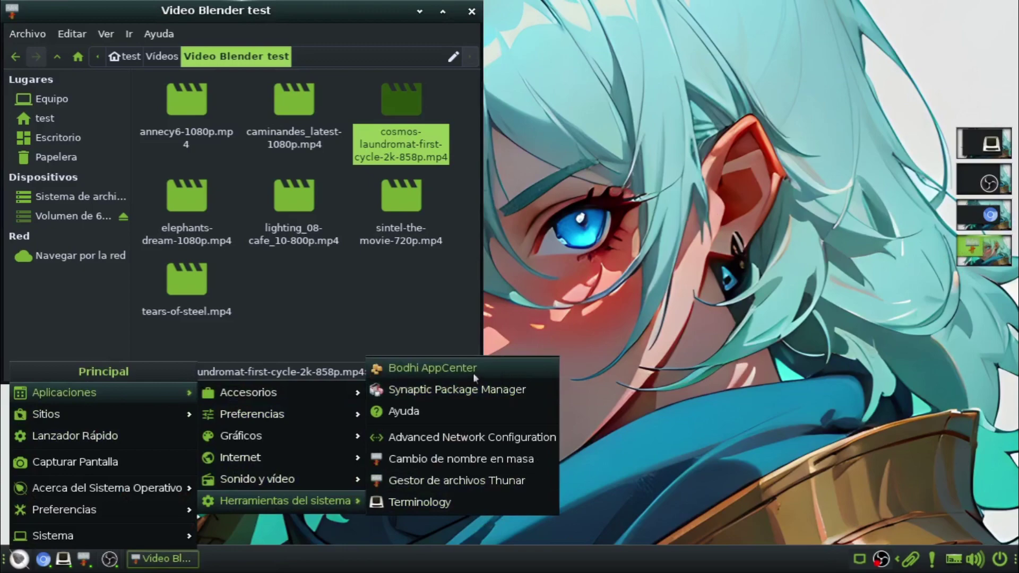
{"action": "left_click", "coordinate": [448, 370]}
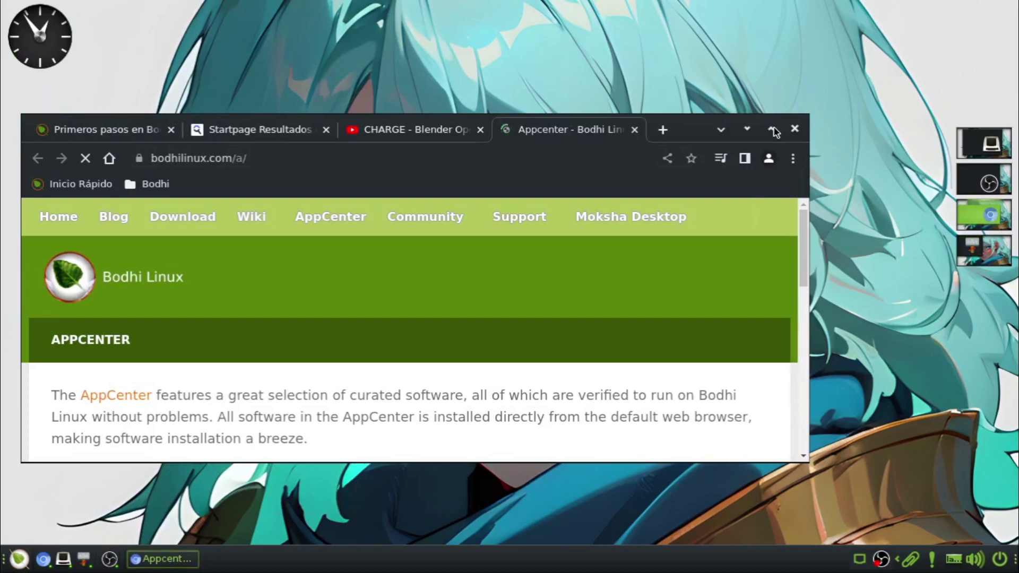
{"action": "left_click", "coordinate": [773, 129]}
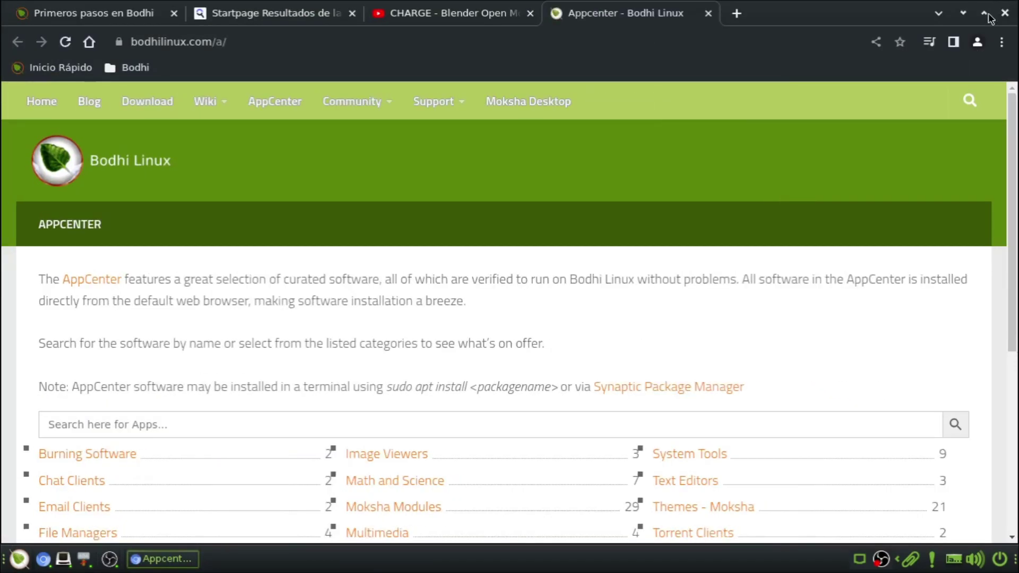
{"action": "scroll", "coordinate": [527, 382], "scroll_direction": "down", "scroll_amount": 6}
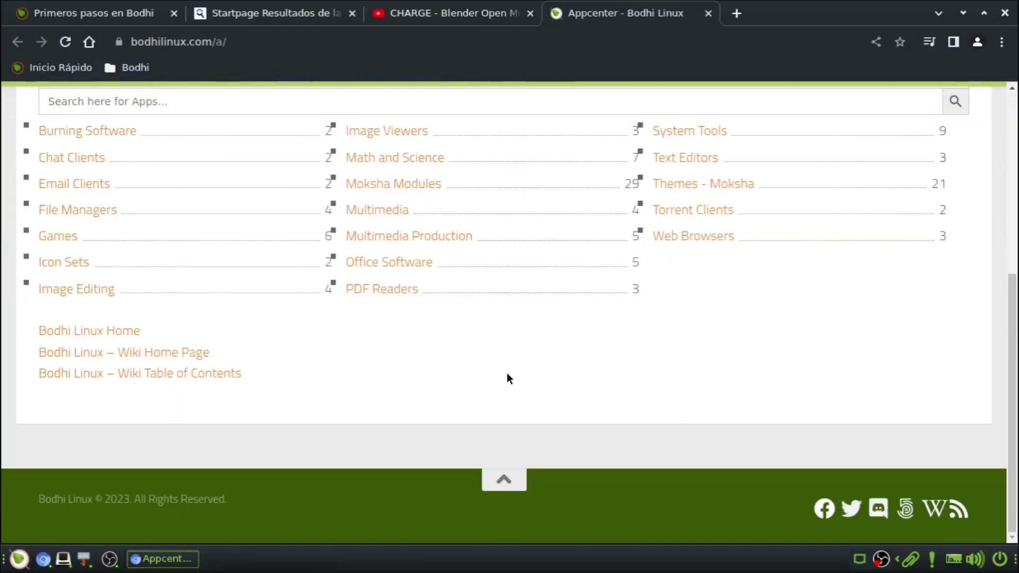
{"action": "scroll", "coordinate": [507, 377], "scroll_direction": "up", "scroll_amount": 6}
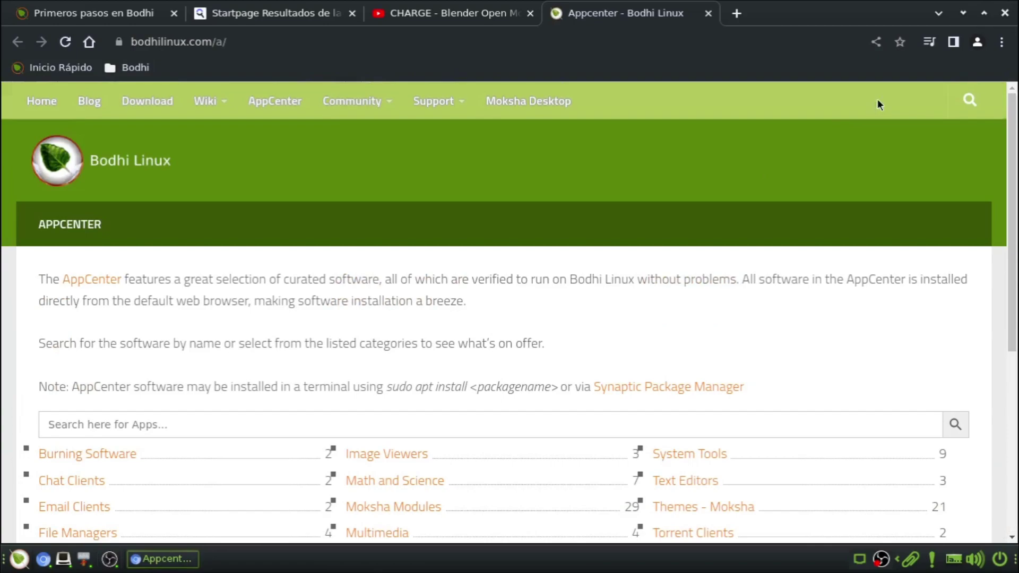
Restore the maximized AppCenter browser window to its smaller size and return to the desktop with the Video Blender test folder
{"action": "left_click", "coordinate": [984, 13]}
{"action": "left_click_drag", "start_coordinate": [810, 132], "coordinate": [646, 81]}
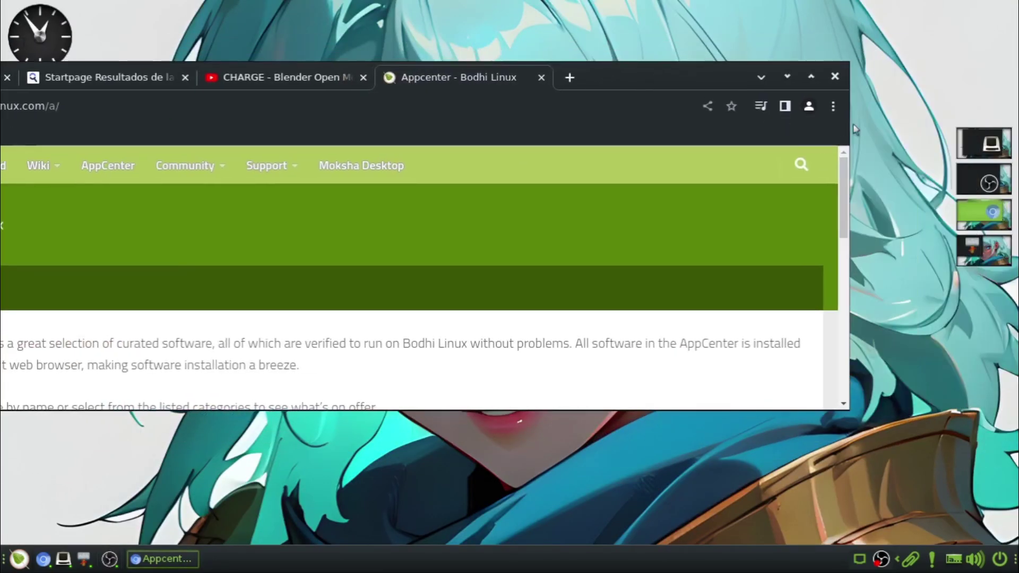
{"action": "left_click", "coordinate": [849, 126]}
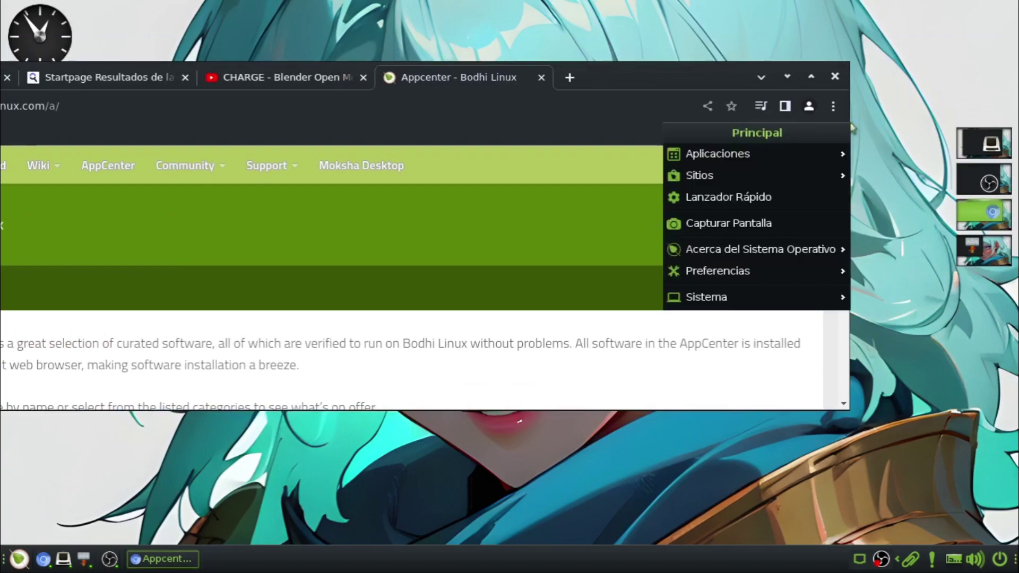
{"action": "left_click", "coordinate": [897, 133]}
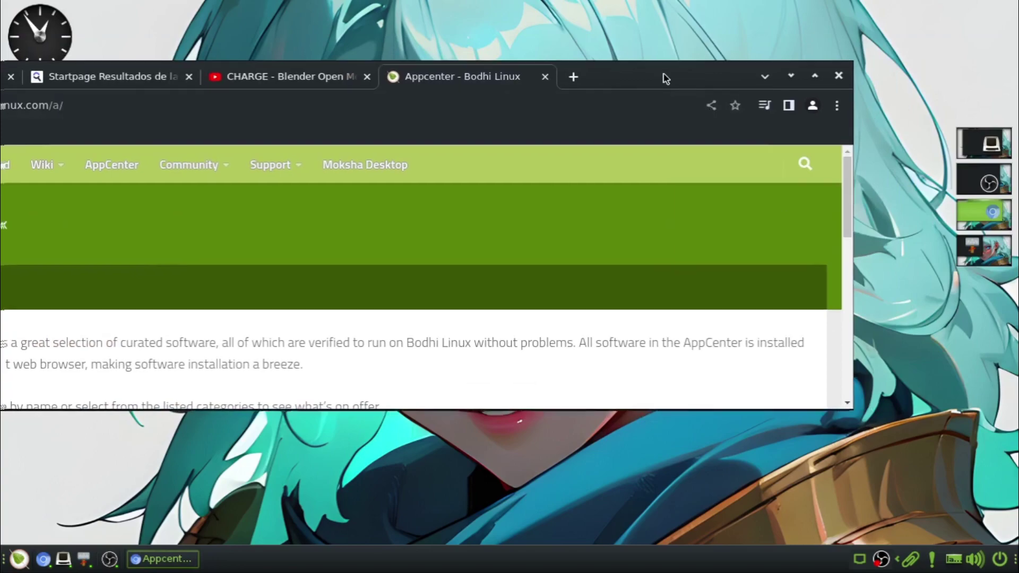
{"action": "left_click_drag", "start_coordinate": [661, 77], "coordinate": [773, 48]}
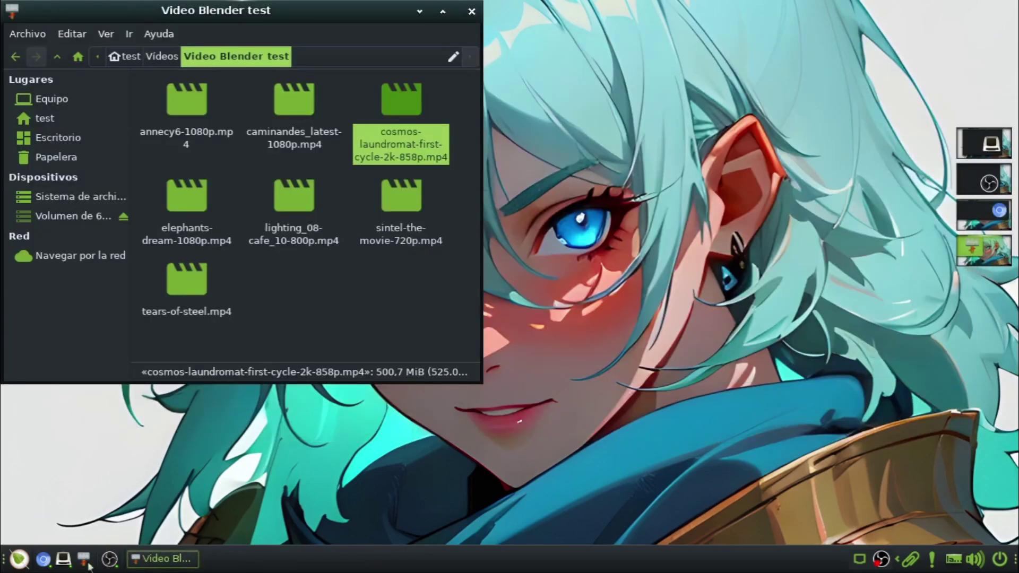
Look over the main menu's application and operating system entries and open the Preferencias settings panel
{"action": "left_click", "coordinate": [19, 558]}
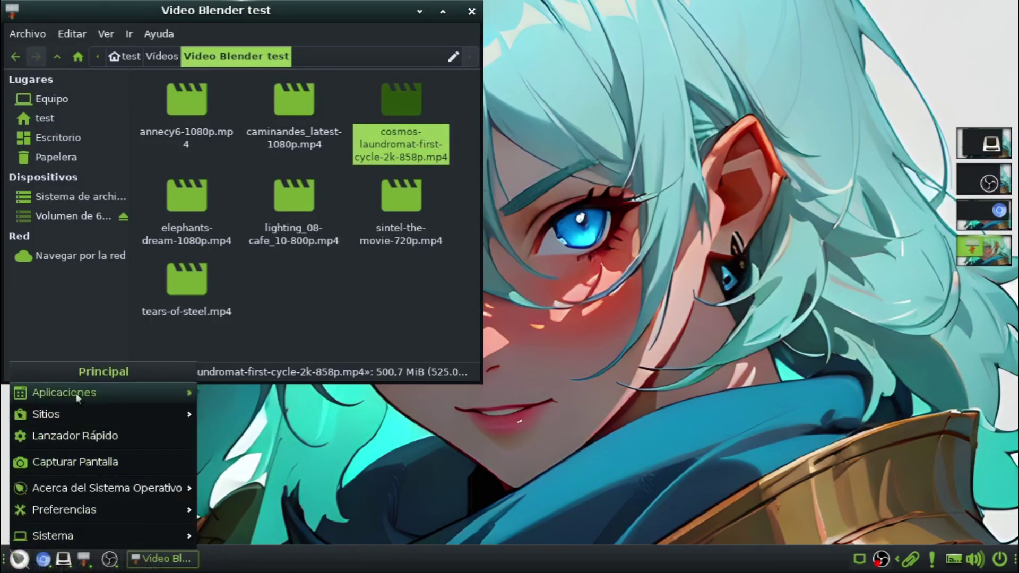
{"action": "mouse_move", "coordinate": [78, 399]}
{"action": "mouse_move", "coordinate": [258, 503]}
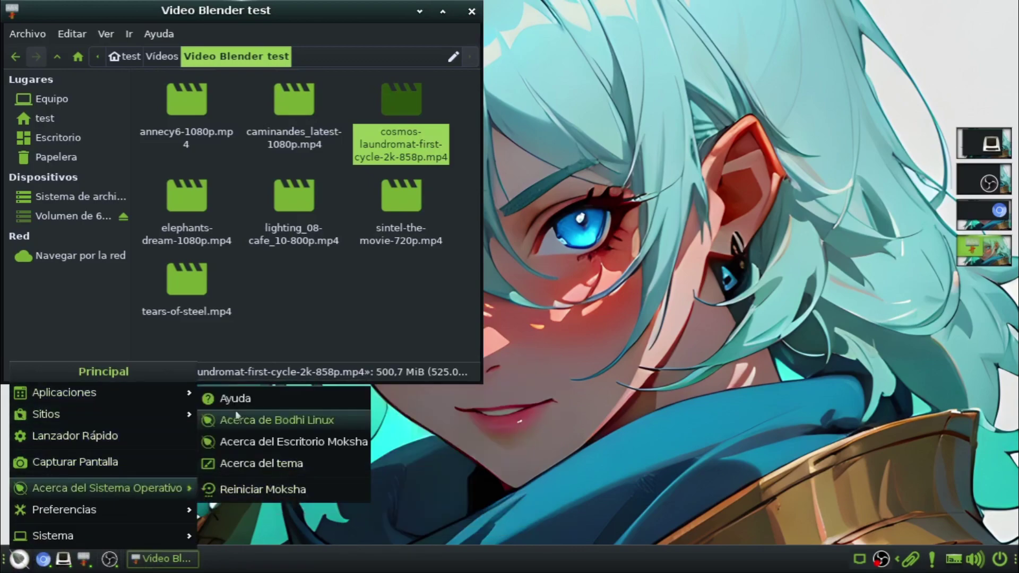
{"action": "mouse_move", "coordinate": [134, 512]}
{"action": "left_click", "coordinate": [287, 355]}
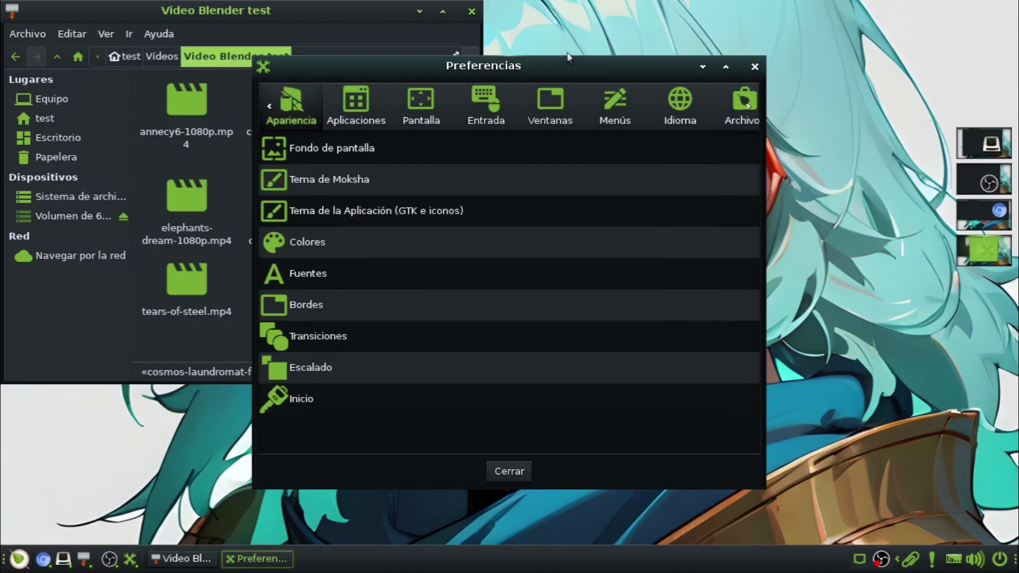
Review the wallpaper options and the pictures in the Imágenes folder, and close them without choosing an image
{"action": "left_click", "coordinate": [361, 153]}
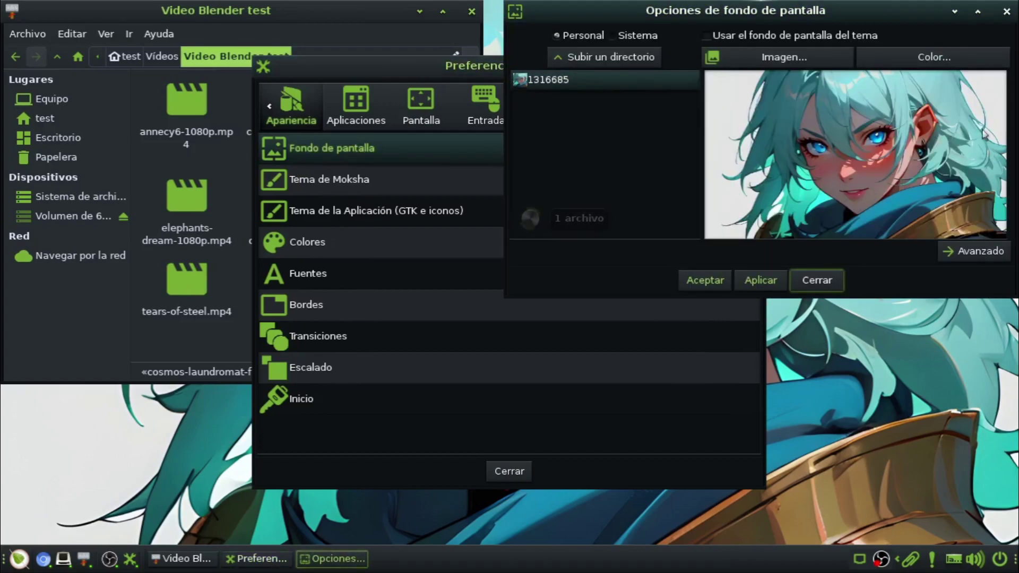
{"action": "left_click_drag", "start_coordinate": [807, 11], "coordinate": [432, 202]}
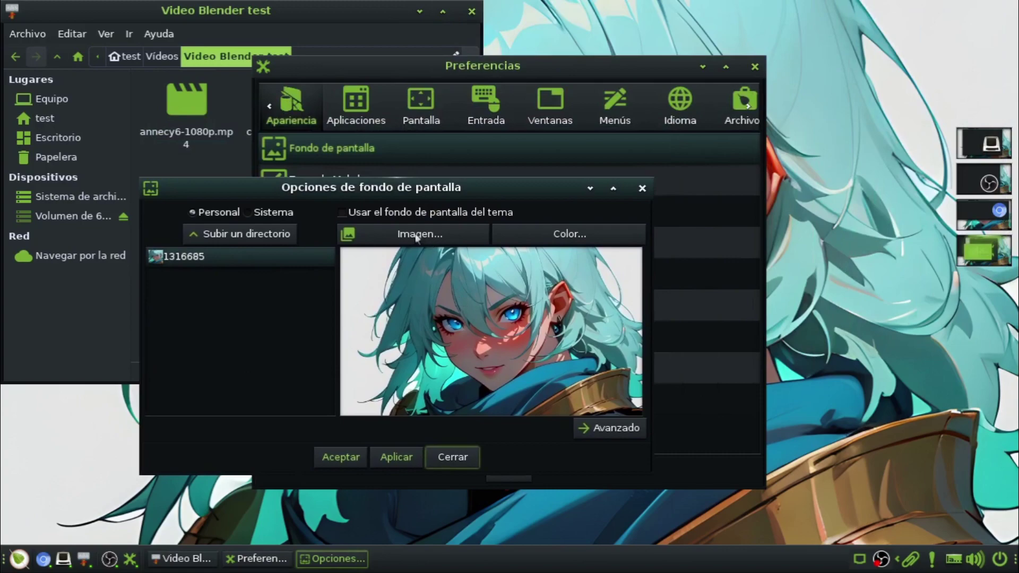
{"action": "left_click", "coordinate": [417, 235]}
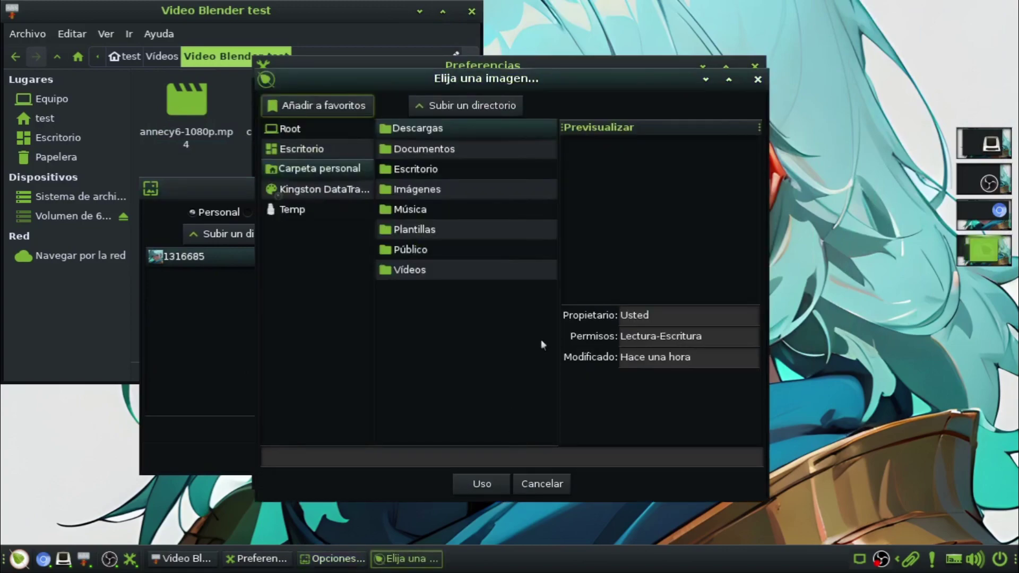
{"action": "left_click", "coordinate": [422, 195]}
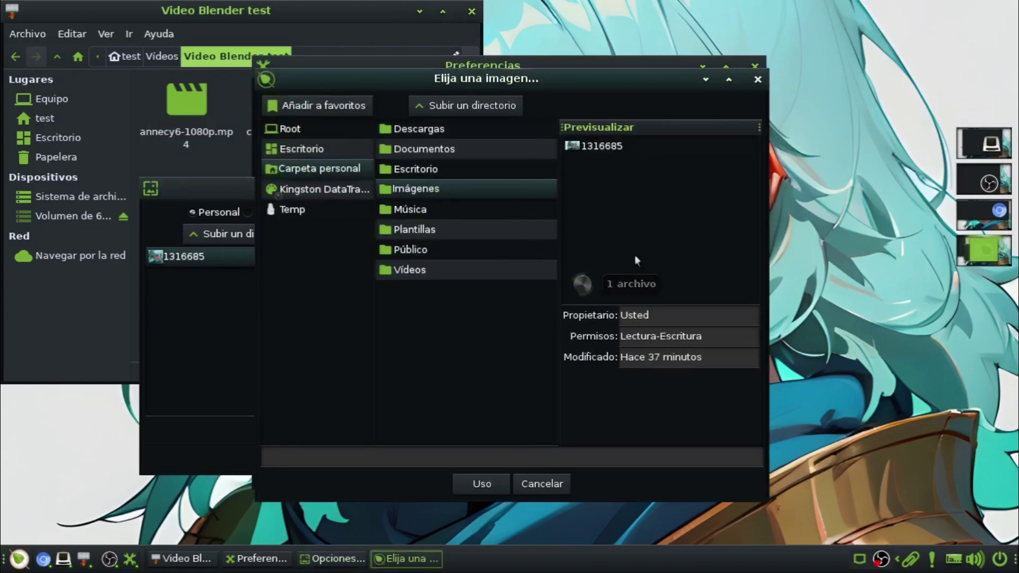
{"action": "left_click", "coordinate": [542, 481]}
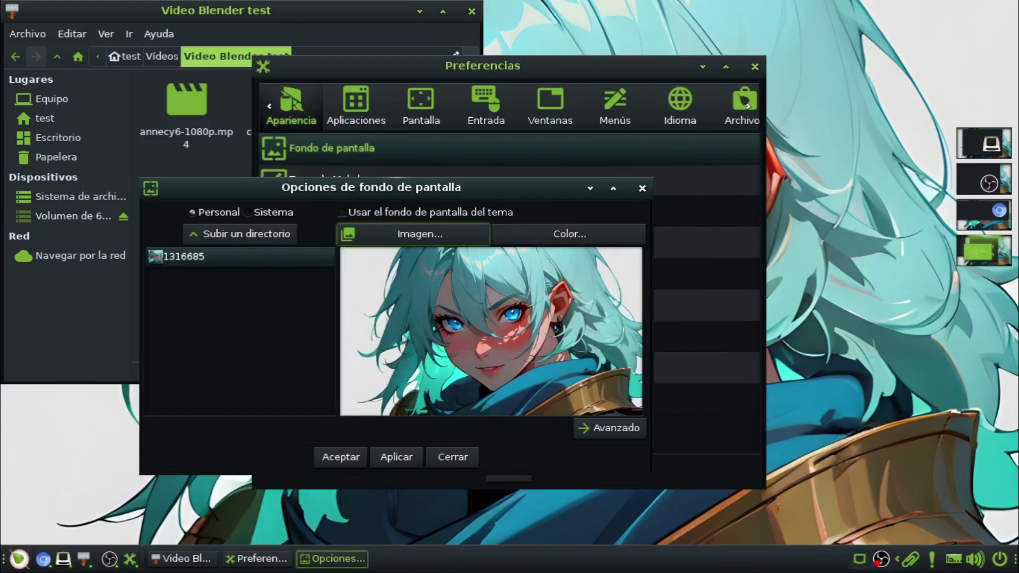
{"action": "left_click", "coordinate": [453, 457]}
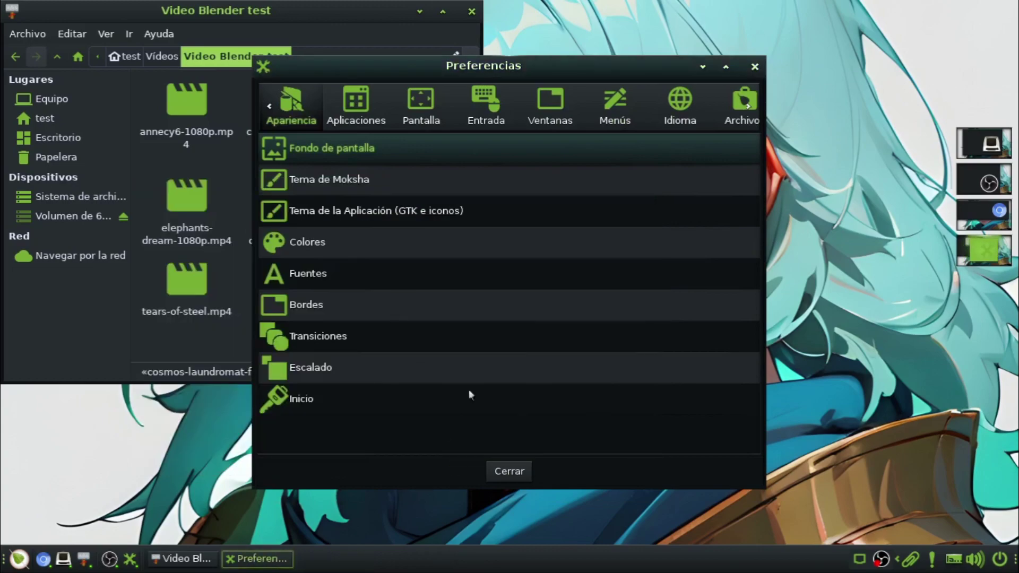
{"action": "right_click", "coordinate": [171, 450]}
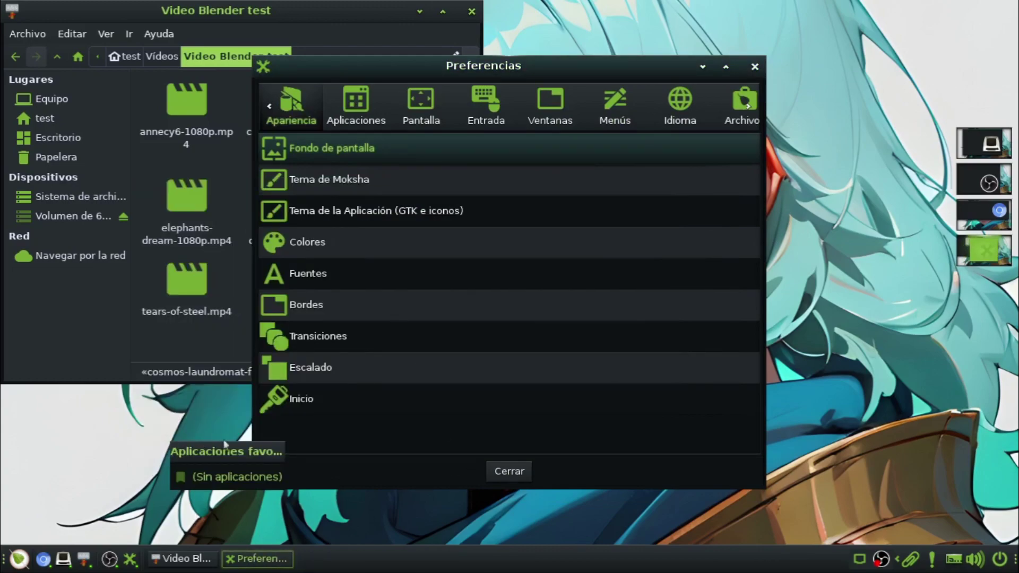
{"action": "left_click", "coordinate": [394, 448]}
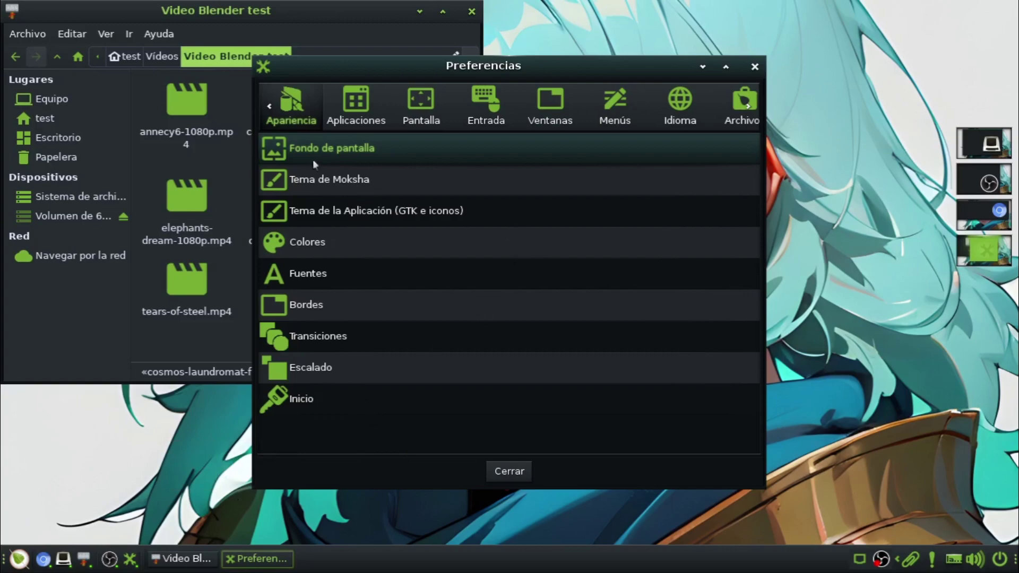
Review the available system themes in the Moksha theme selector, and close it without applying a change
{"action": "left_click", "coordinate": [320, 181]}
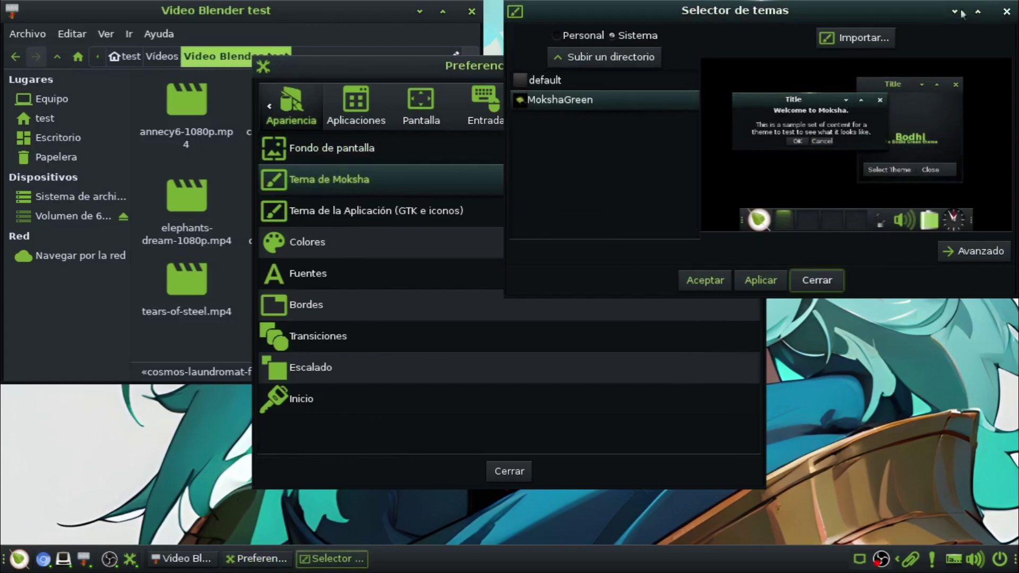
{"action": "left_click_drag", "start_coordinate": [905, 8], "coordinate": [759, 51]}
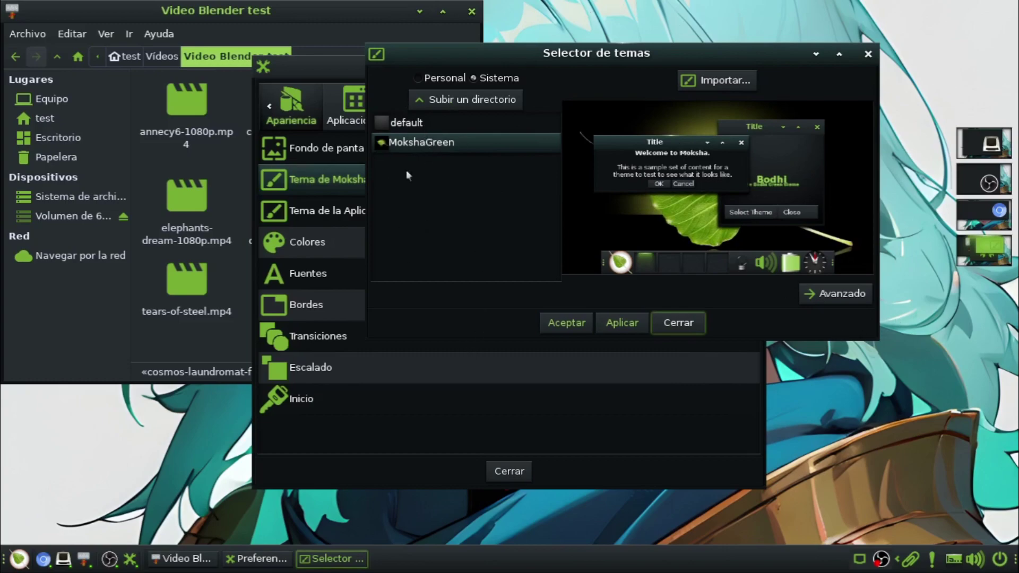
{"action": "left_click", "coordinate": [678, 322]}
Apply the Raleigh (v2) GTK theme in the application theme preferences
{"action": "left_click", "coordinate": [368, 212]}
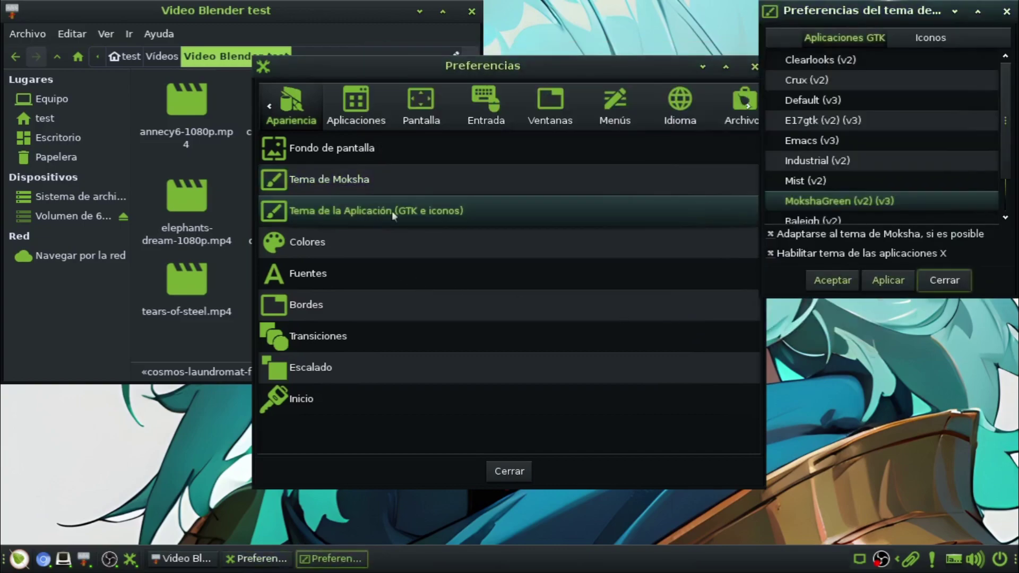
{"action": "scroll", "coordinate": [879, 169], "scroll_direction": "down", "scroll_amount": 1}
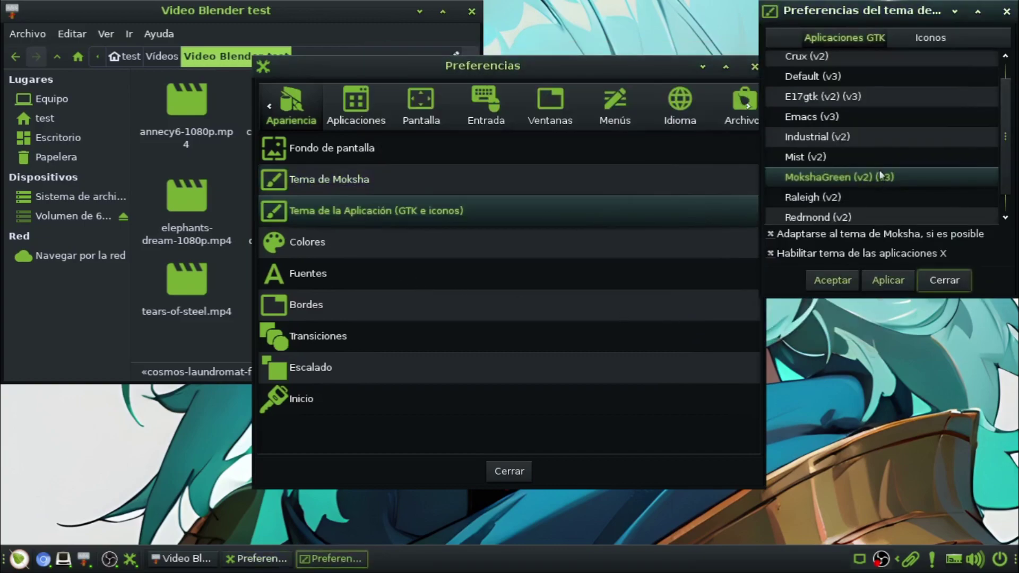
{"action": "scroll", "coordinate": [880, 176], "scroll_direction": "down", "scroll_amount": 1}
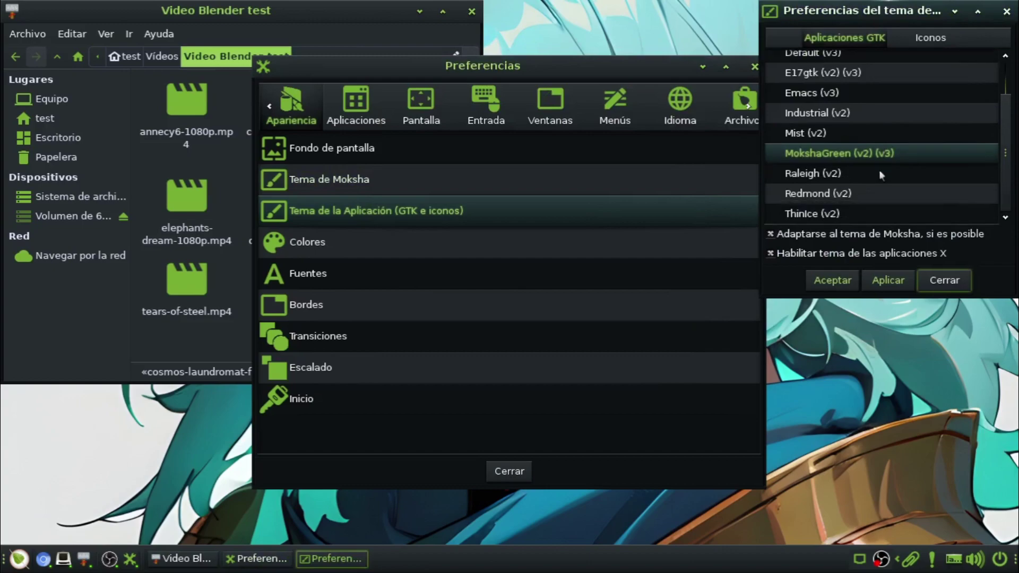
{"action": "left_click", "coordinate": [817, 175]}
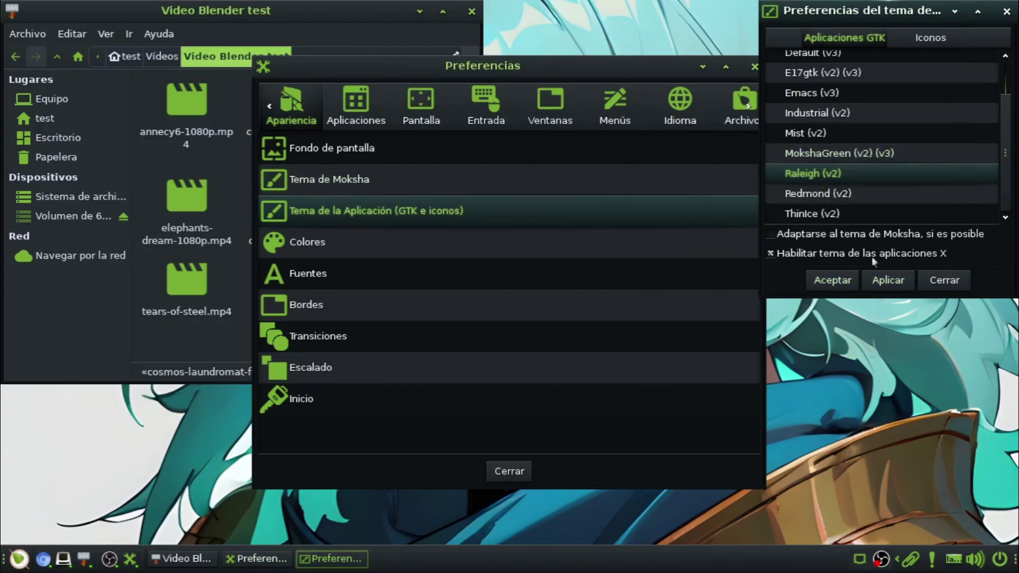
{"action": "left_click", "coordinate": [880, 282]}
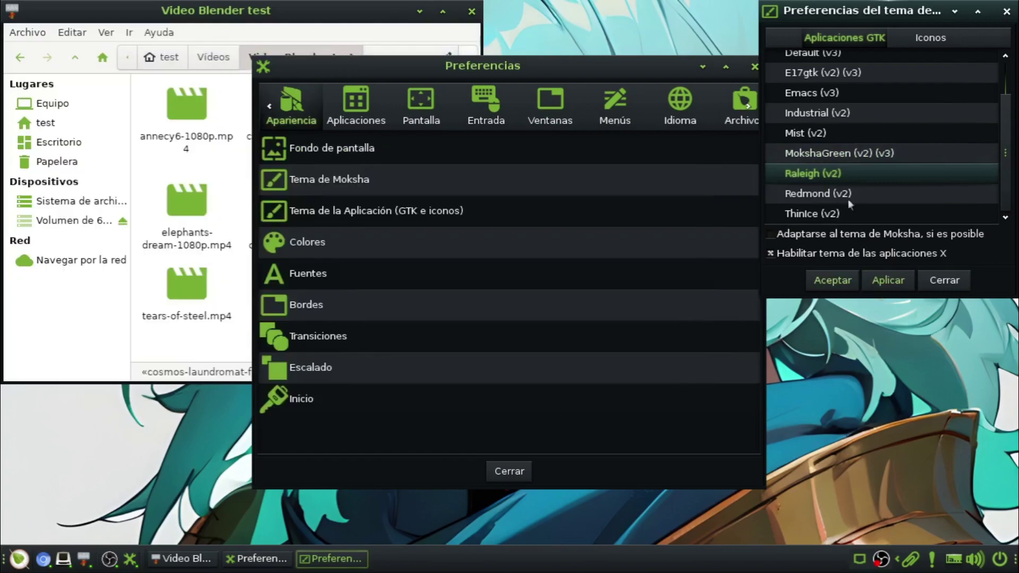
Apply the MokshaGreen (v2) (v3) GTK theme and close the application theme preferences
{"action": "left_click", "coordinate": [828, 155]}
{"action": "left_click", "coordinate": [881, 283]}
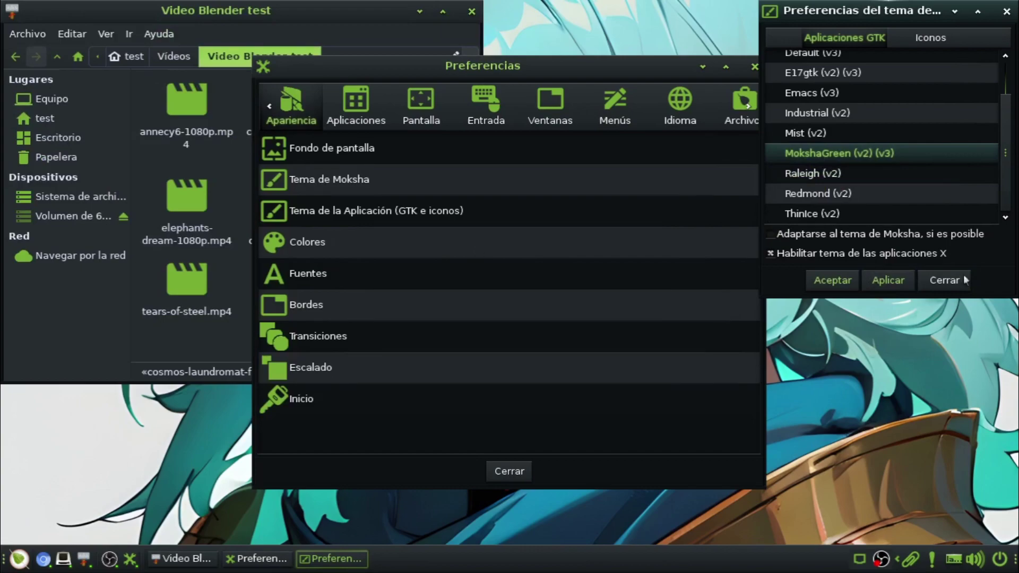
{"action": "left_click", "coordinate": [945, 280]}
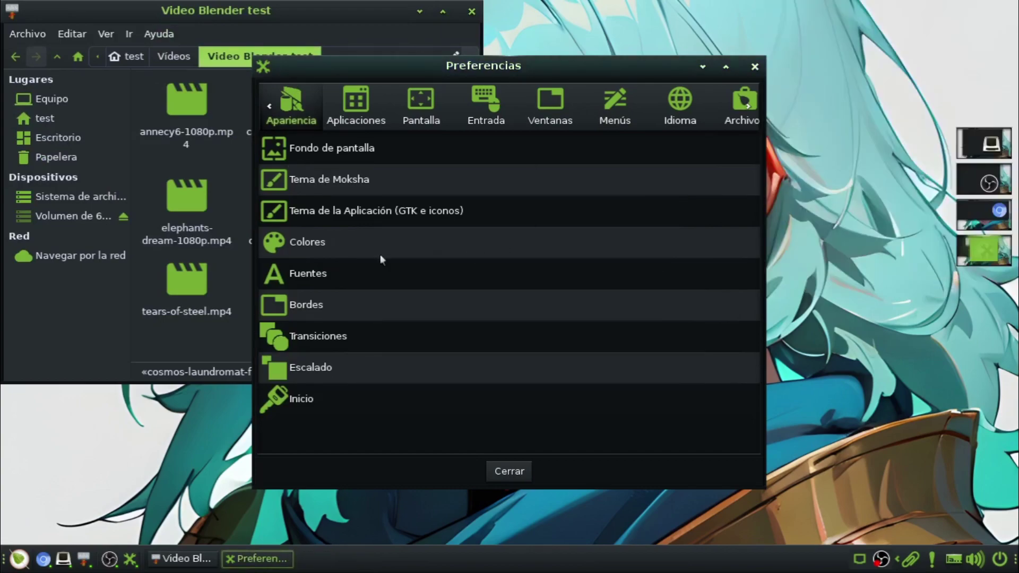
Review the color classes in Colores and the default window border styles in Bordes, closing both without changes
{"action": "left_click", "coordinate": [366, 240]}
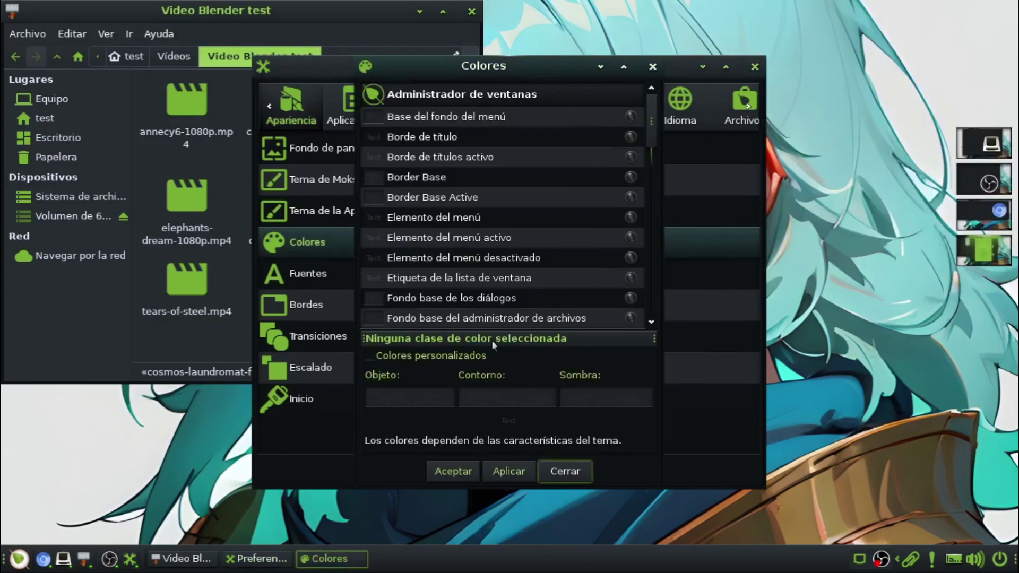
{"action": "scroll", "coordinate": [479, 250], "scroll_direction": "down", "scroll_amount": 10}
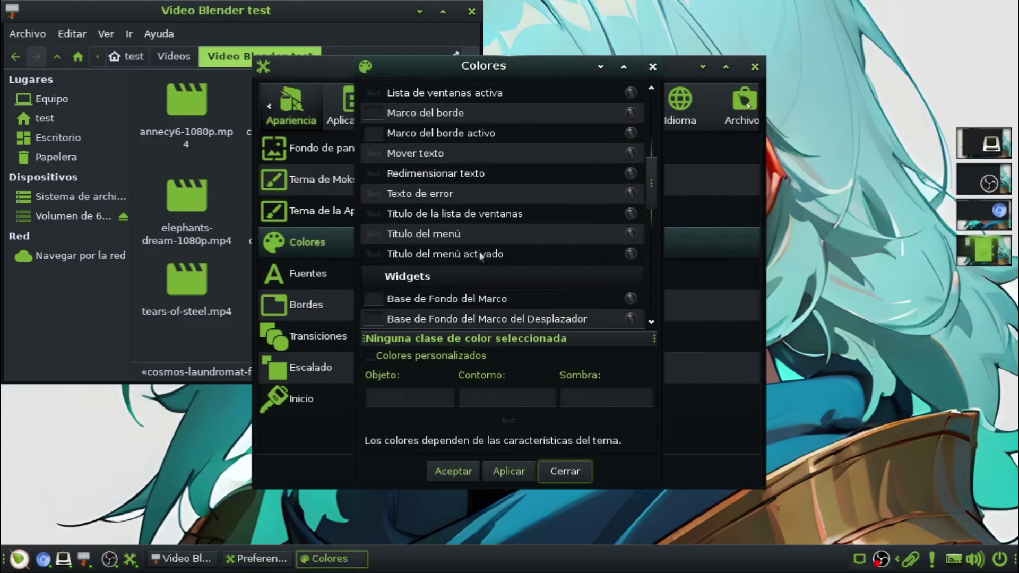
{"action": "scroll", "coordinate": [481, 253], "scroll_direction": "down", "scroll_amount": 3}
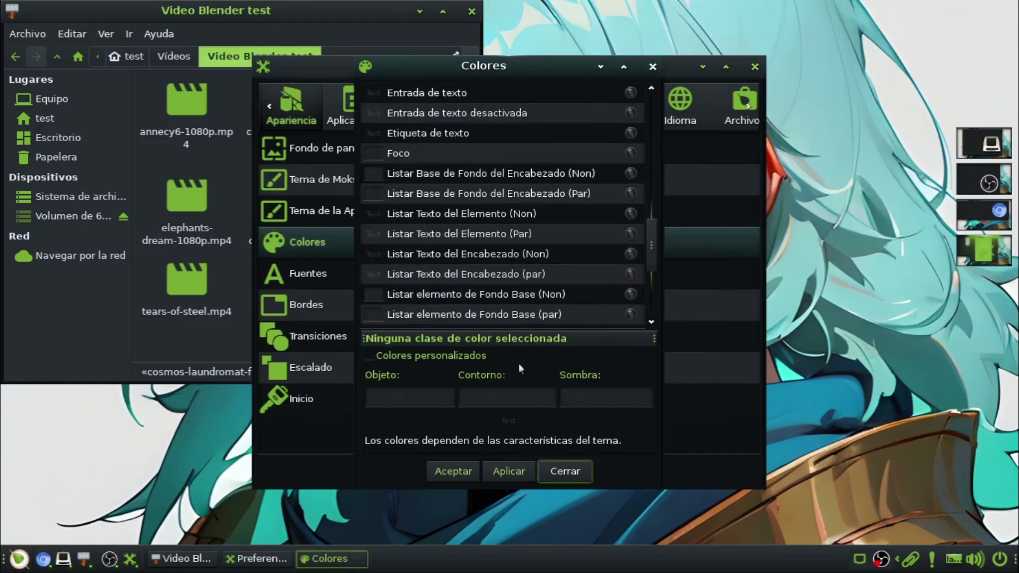
{"action": "left_click", "coordinate": [556, 472]}
{"action": "left_click", "coordinate": [326, 303]}
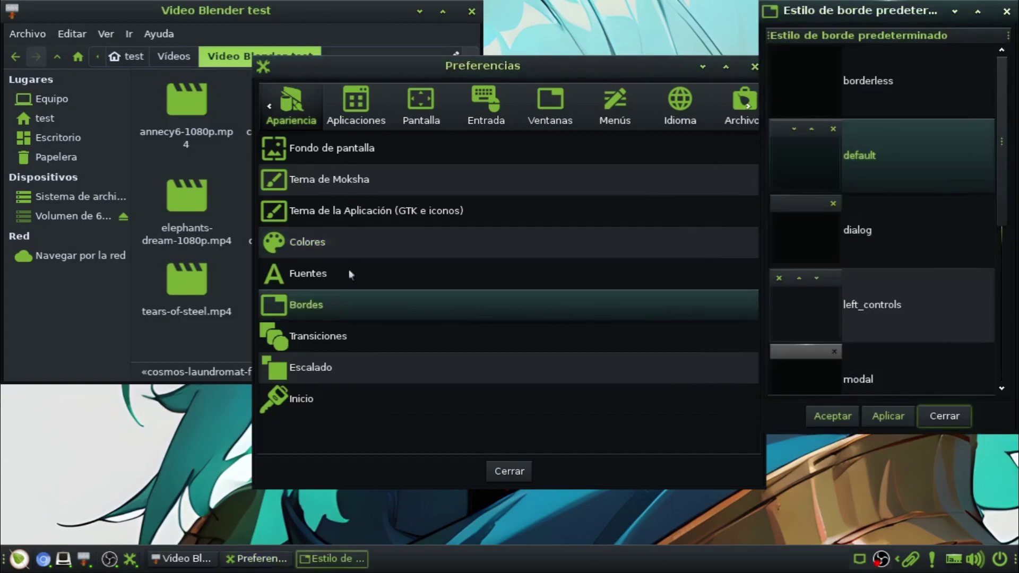
{"action": "left_click", "coordinate": [1007, 12]}
Review the Aplicaciones, Pantalla and Entrada preference categories, including the Toque settings, and close those settings without changes
{"action": "left_click", "coordinate": [362, 116]}
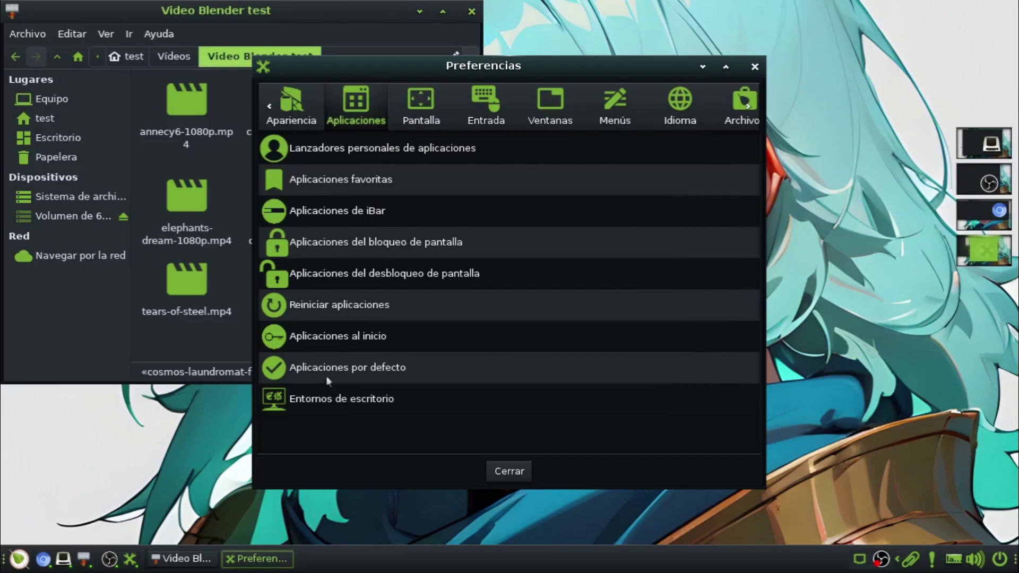
{"action": "left_click", "coordinate": [419, 109]}
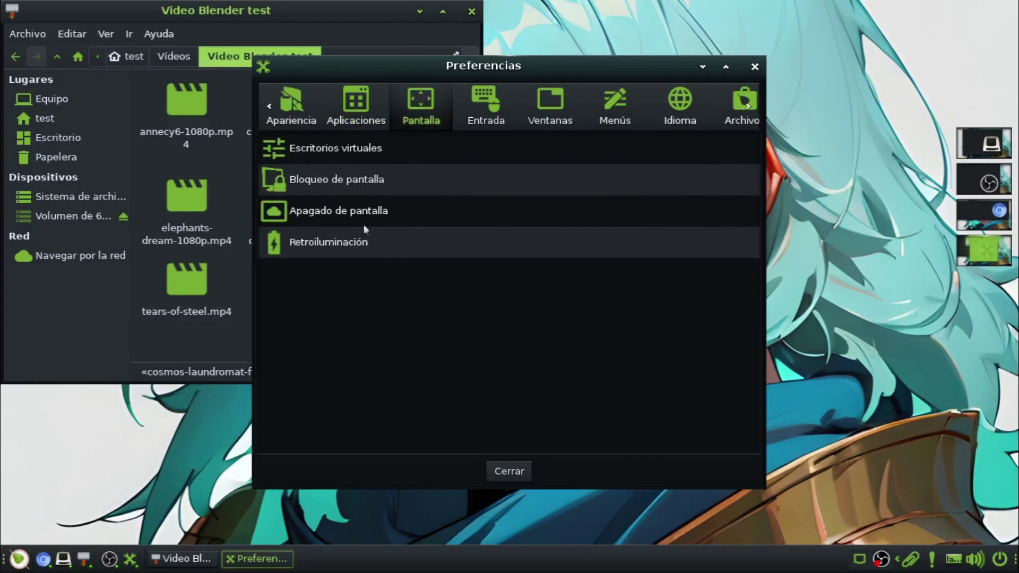
{"action": "left_click", "coordinate": [485, 118]}
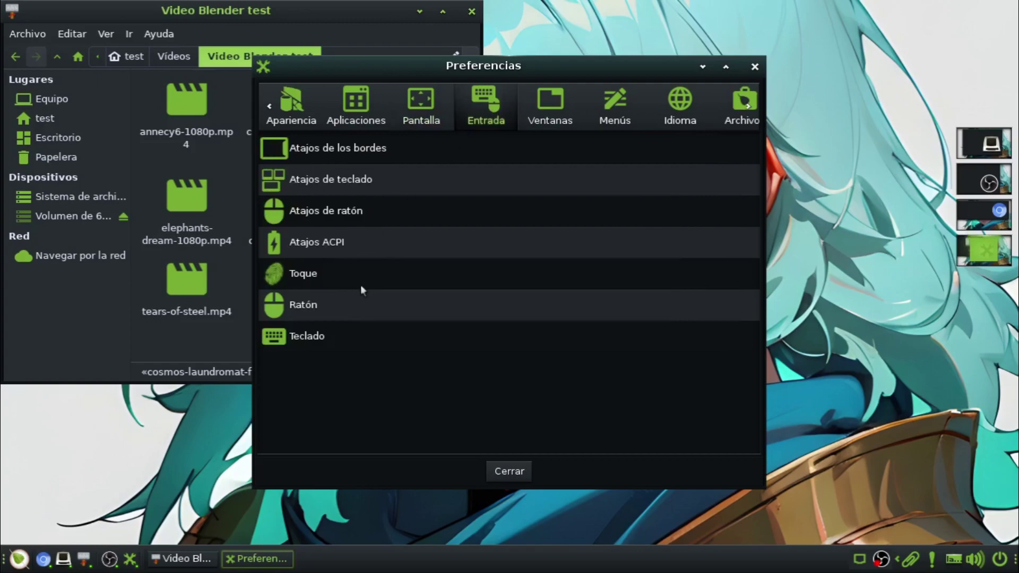
{"action": "left_click", "coordinate": [330, 276]}
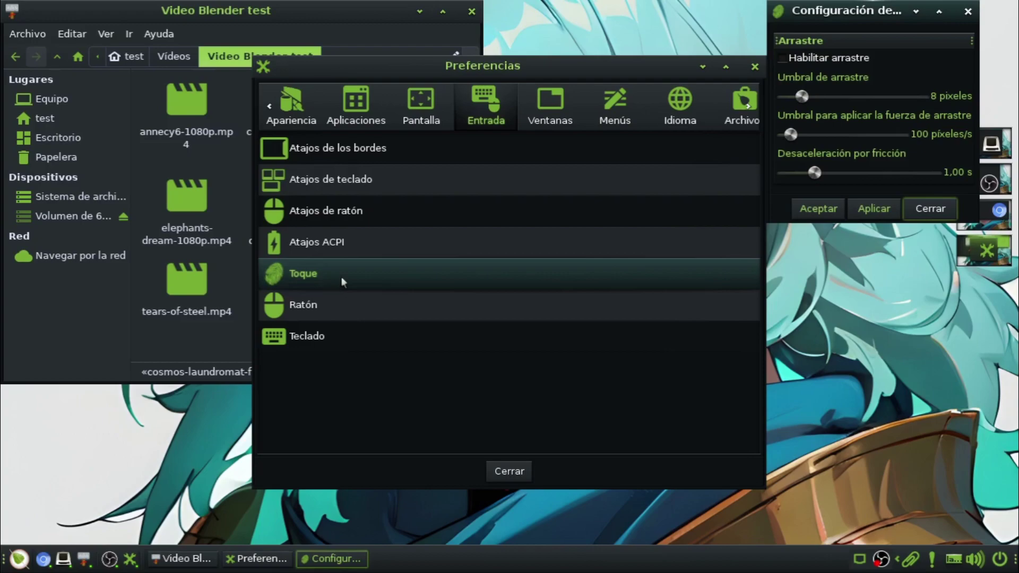
{"action": "left_click", "coordinate": [931, 209]}
Look through the Ventanas, Menús, Idioma, Archivos and Avanzado preference categories
{"action": "left_click", "coordinate": [558, 121]}
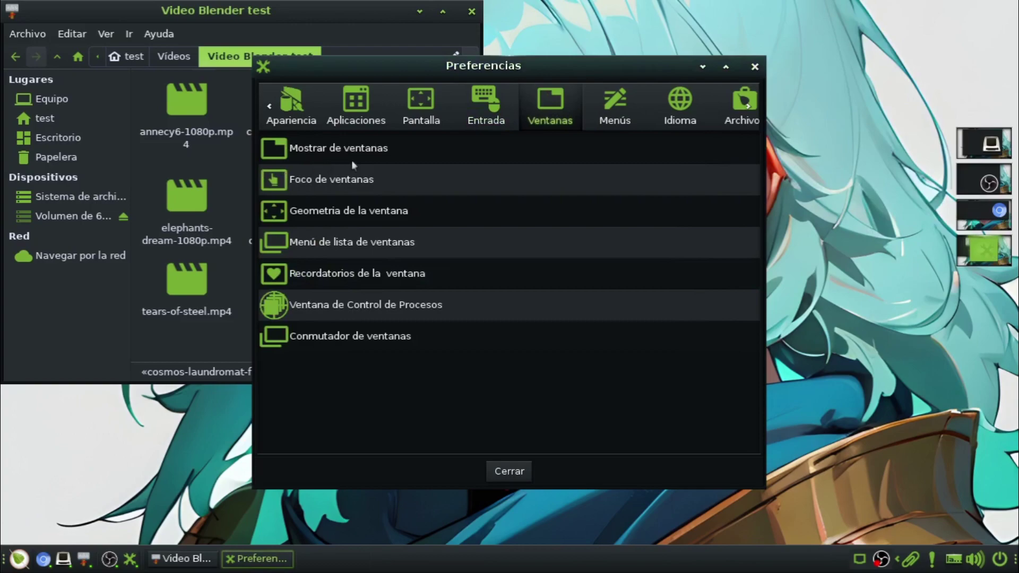
{"action": "left_click", "coordinate": [613, 130]}
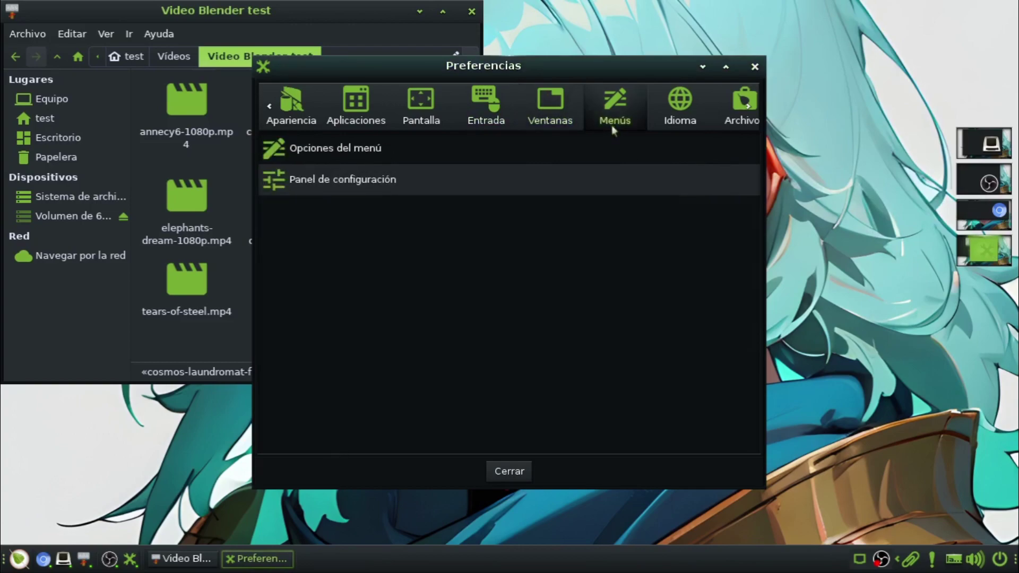
{"action": "left_click", "coordinate": [682, 106]}
{"action": "left_click", "coordinate": [746, 106]}
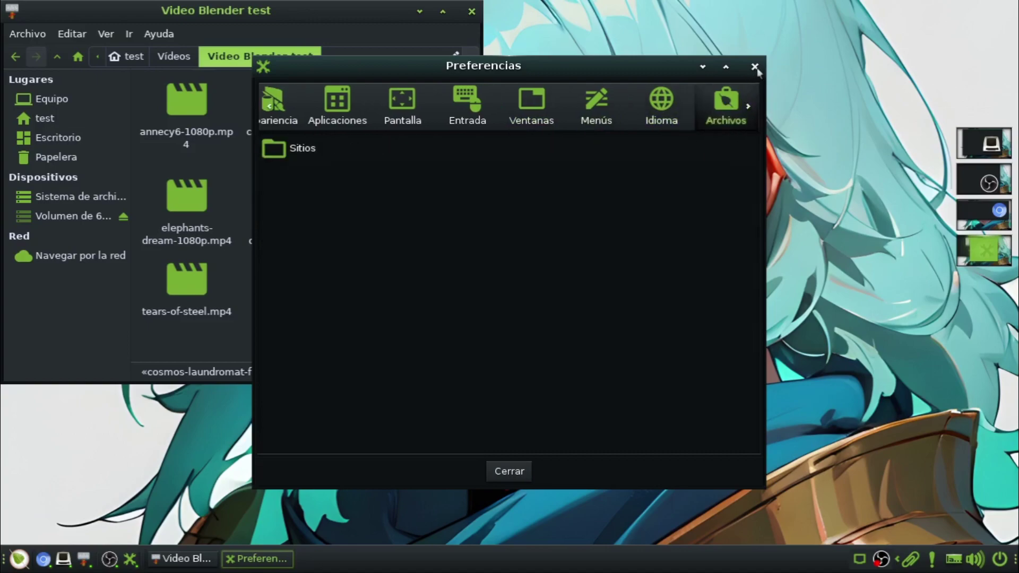
{"action": "left_click", "coordinate": [748, 109]}
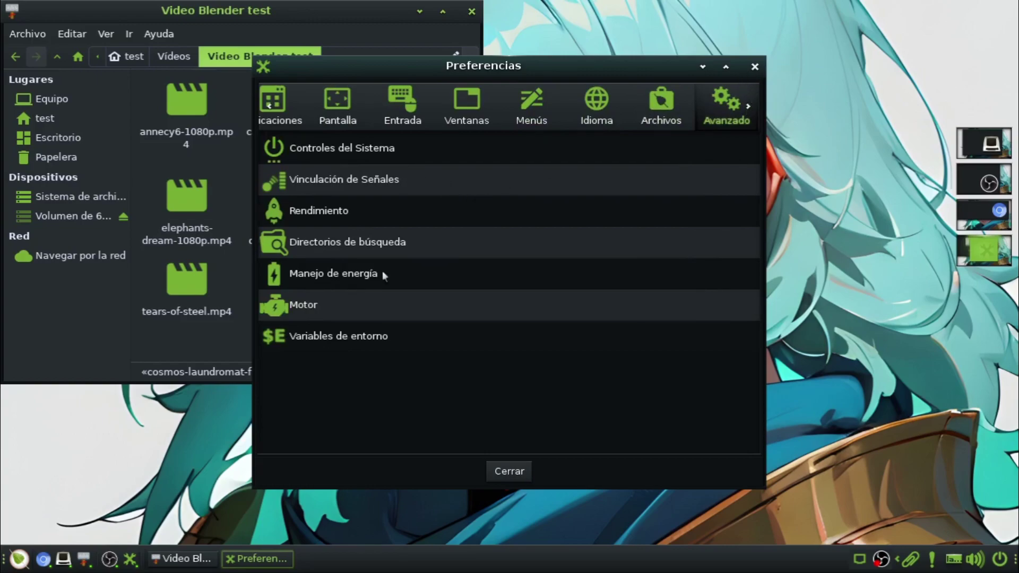
Review the Motor and Rendimiento options, moving windows that cover each other, and close both dialogs without changes
{"action": "left_click", "coordinate": [327, 306]}
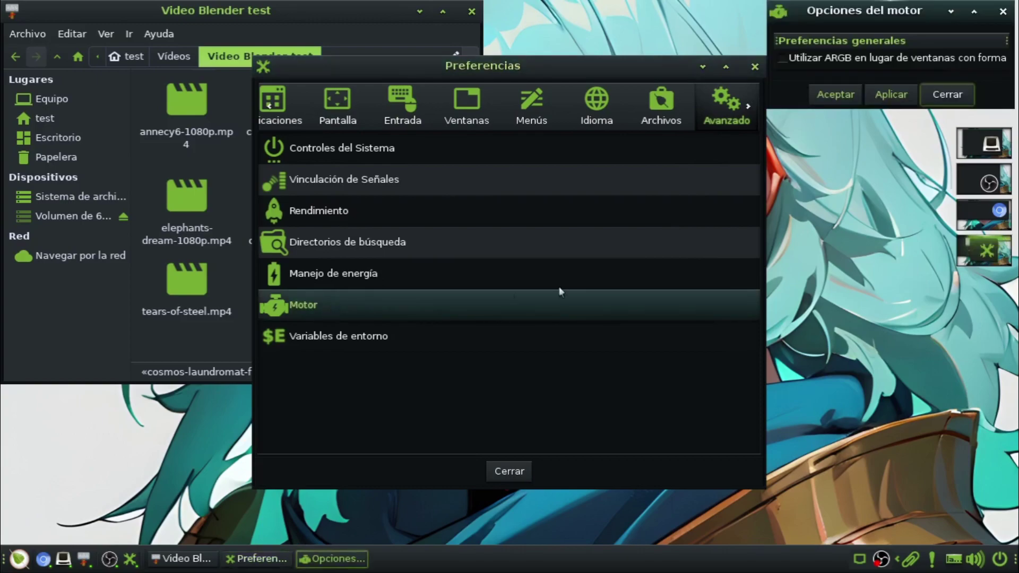
{"action": "left_click_drag", "start_coordinate": [870, 13], "coordinate": [471, 124]}
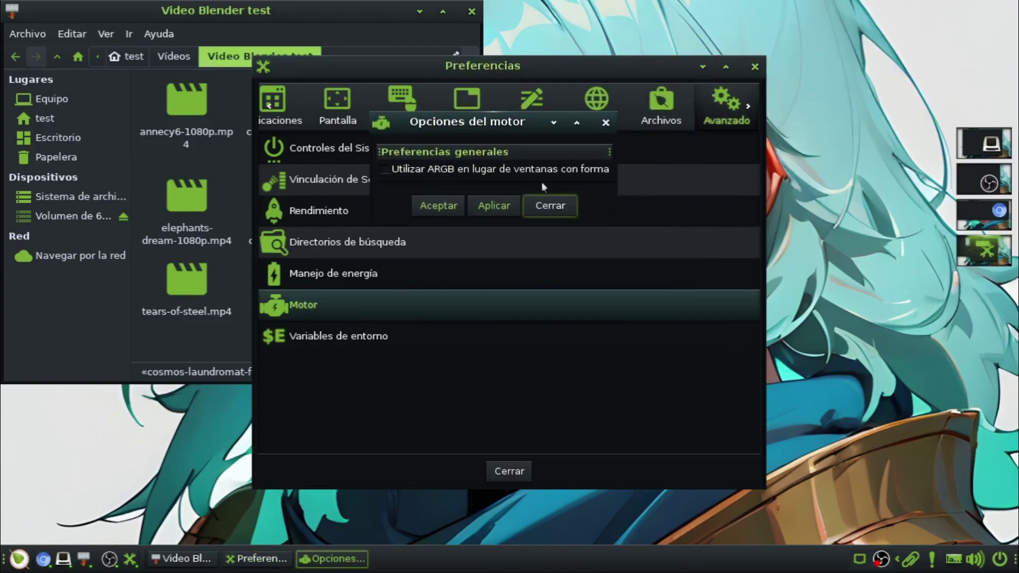
{"action": "left_click", "coordinate": [597, 221]}
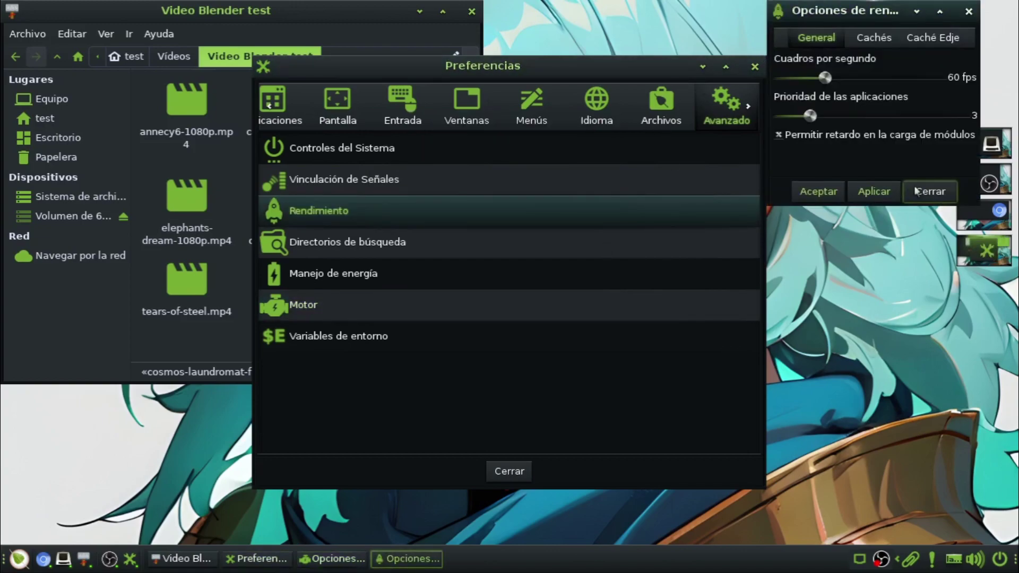
{"action": "left_click", "coordinate": [914, 191]}
{"action": "mouse_move", "coordinate": [578, 66]}
{"action": "left_mouse_down"}
{"action": "mouse_move", "coordinate": [569, 258]}
{"action": "mouse_move", "coordinate": [563, 78]}
{"action": "left_mouse_up"}
{"action": "left_click", "coordinate": [564, 203]}
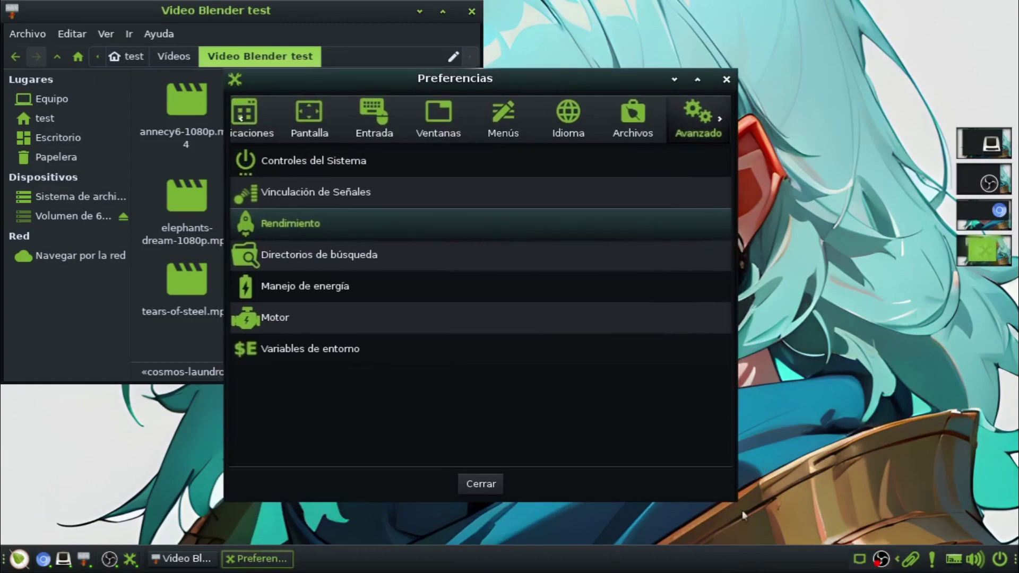
Enlarge the preferences window and look through the Lanzador, Preferencias and Extensiones categories
{"action": "left_click_drag", "start_coordinate": [739, 502], "coordinate": [813, 525]}
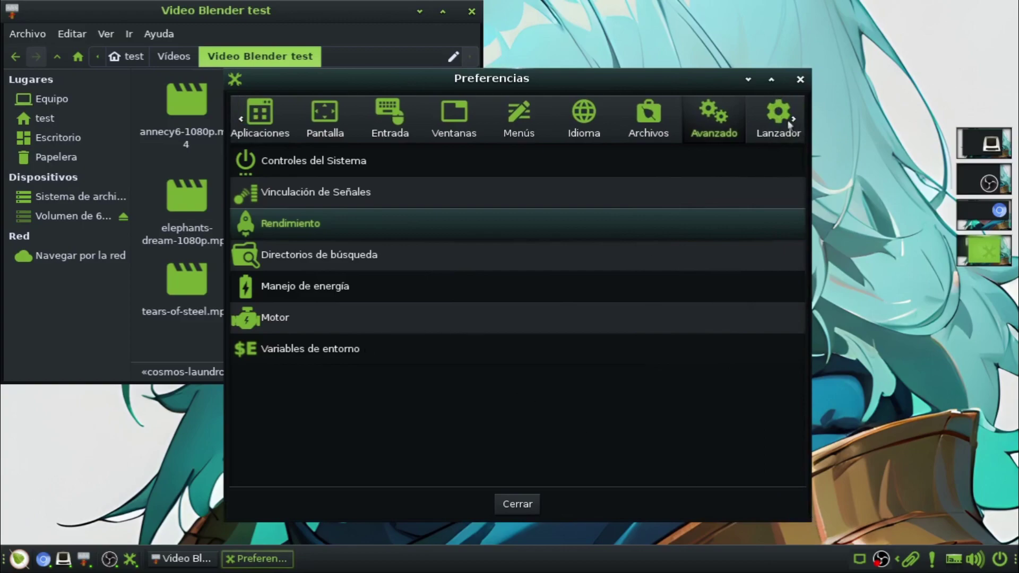
{"action": "left_click", "coordinate": [770, 123]}
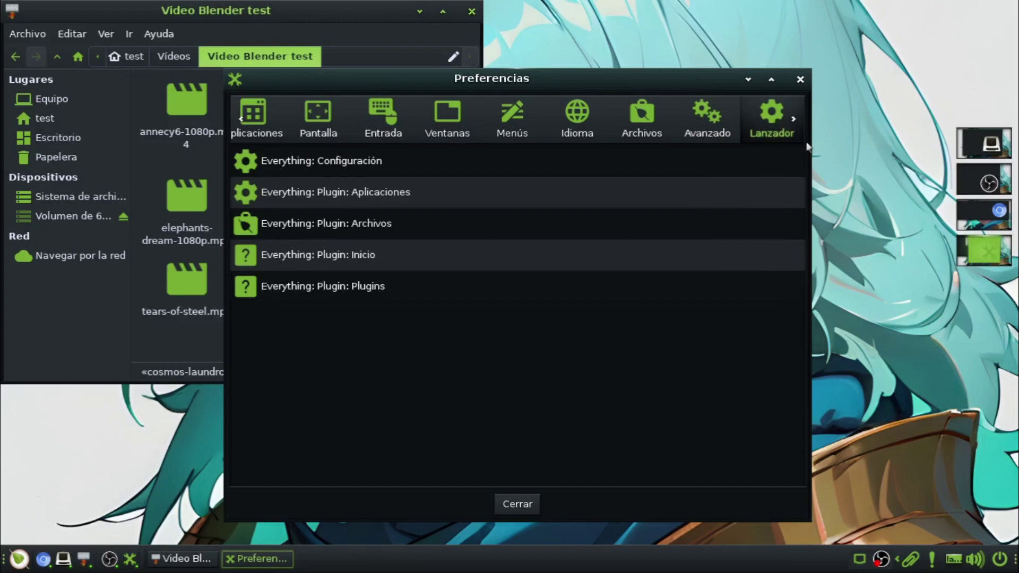
{"action": "left_click", "coordinate": [796, 121]}
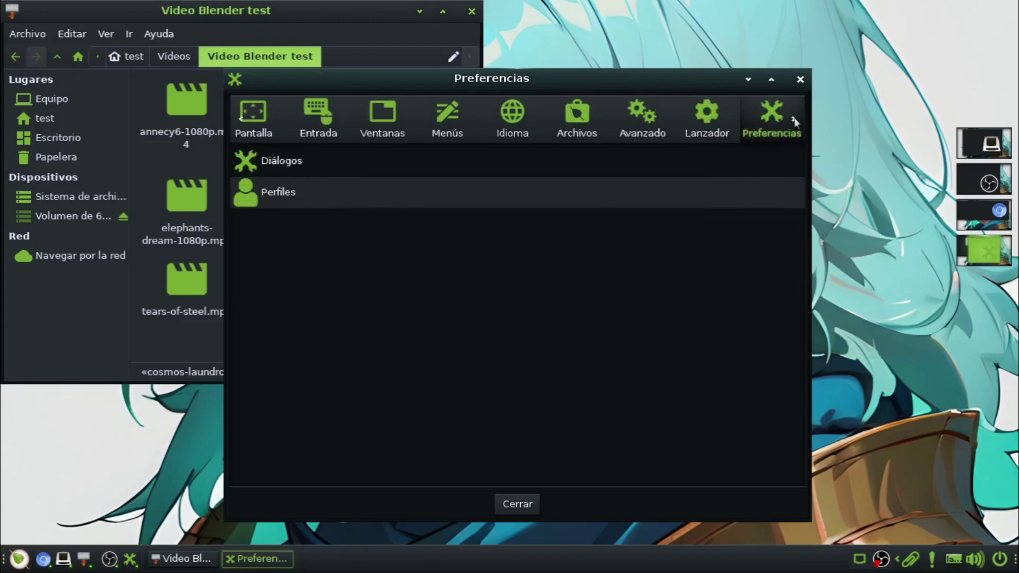
{"action": "left_click", "coordinate": [795, 121]}
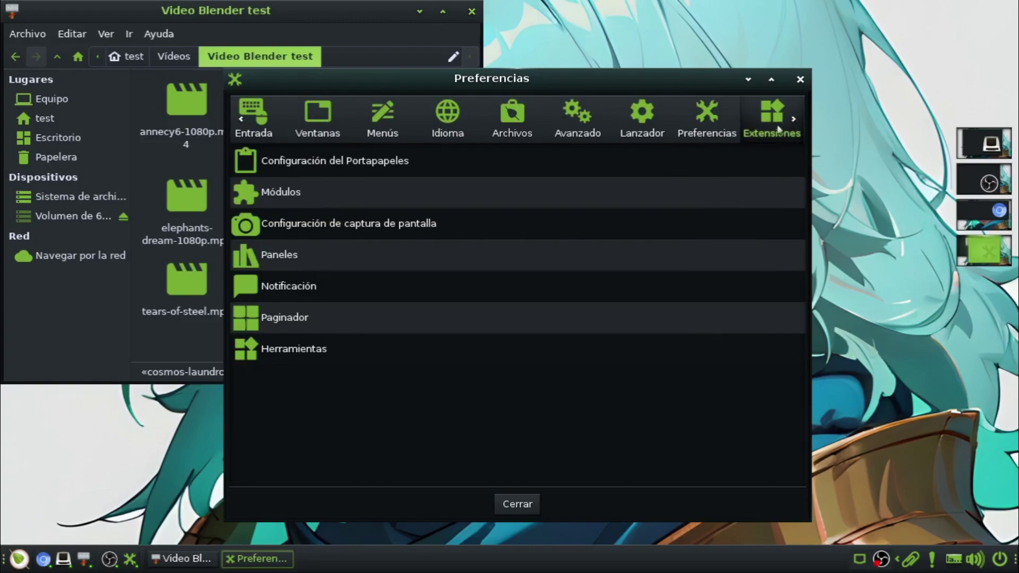
Maximize the preferences window and review the second Preferencias category and the Sistema category
{"action": "left_click", "coordinate": [771, 81]}
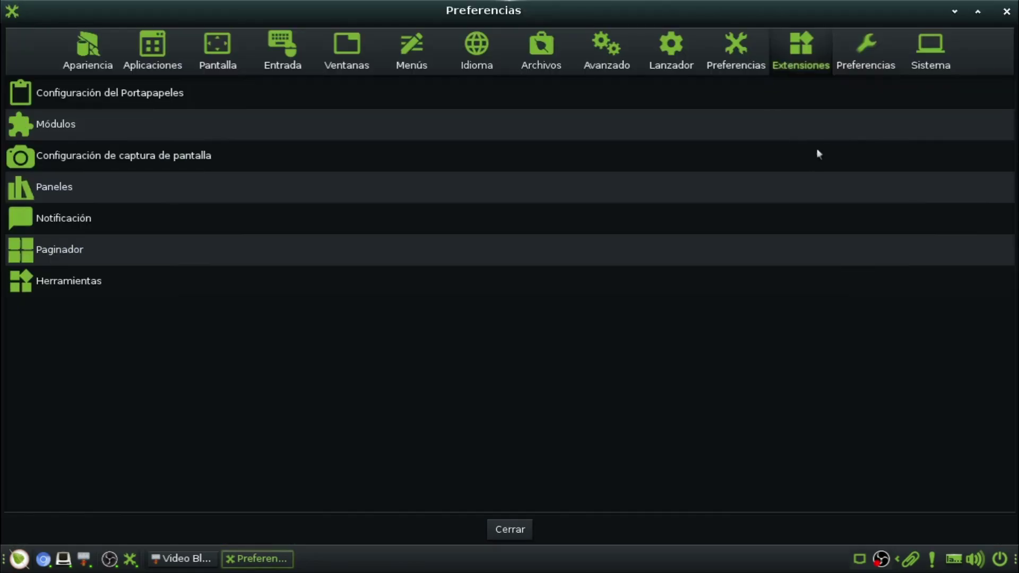
{"action": "left_click", "coordinate": [860, 58]}
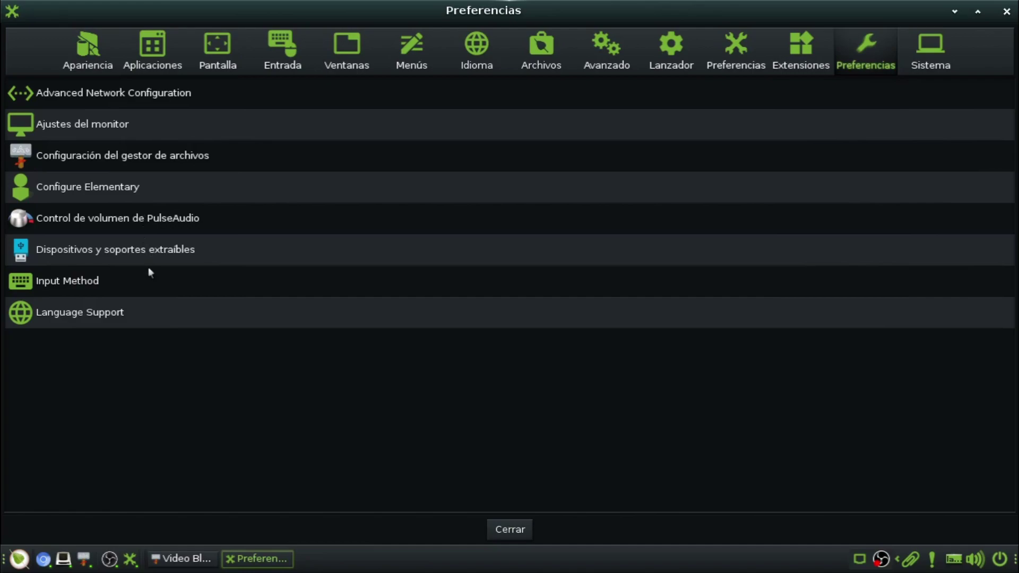
{"action": "left_click", "coordinate": [938, 48]}
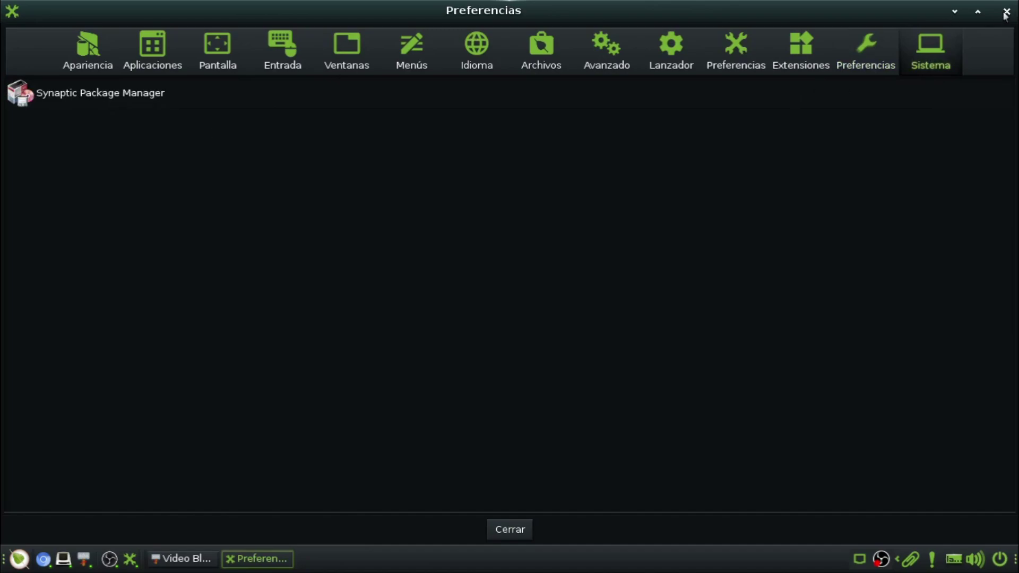
Revisit the Apariencia, Aplicaciones and Pantalla categories, and close the preferences window
{"action": "left_click", "coordinate": [89, 50]}
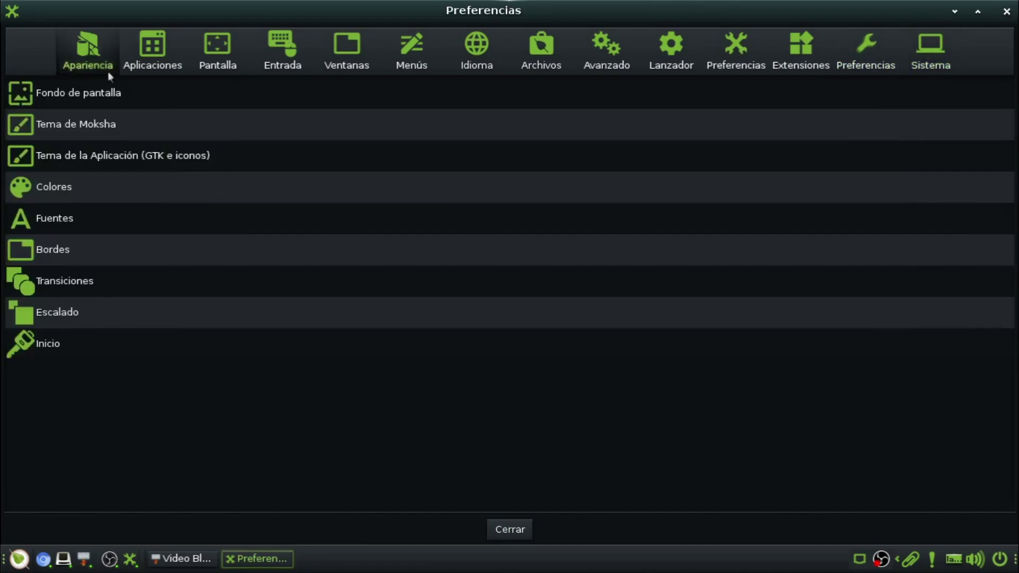
{"action": "left_click", "coordinate": [159, 57]}
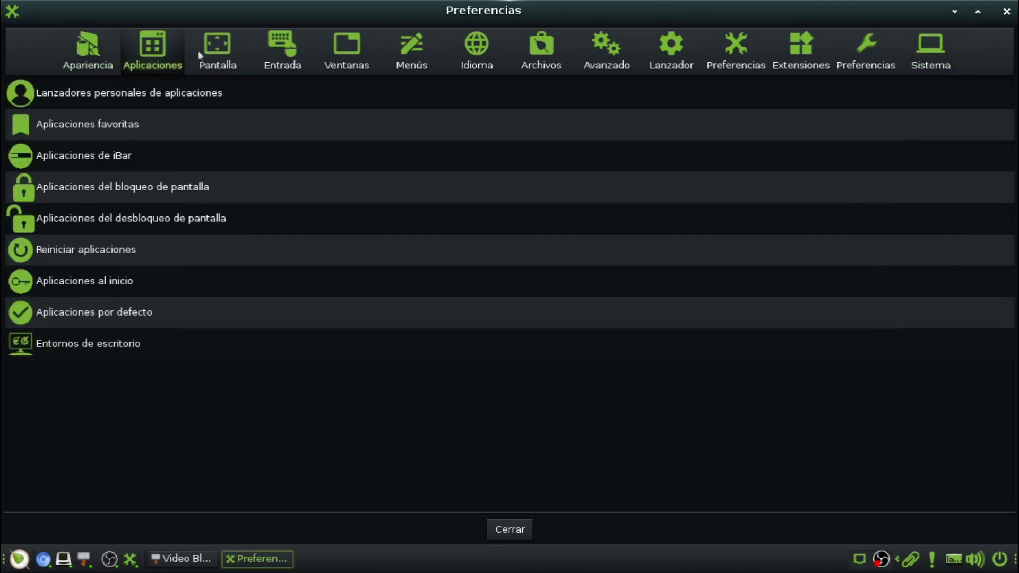
{"action": "left_click", "coordinate": [204, 56]}
{"action": "left_click", "coordinate": [78, 64]}
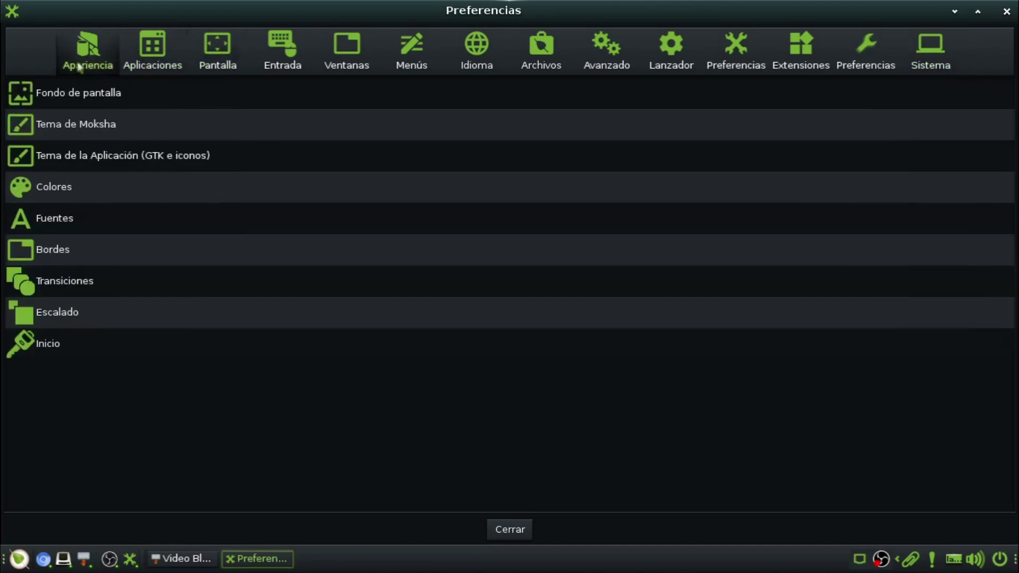
{"action": "left_click", "coordinate": [1007, 11]}
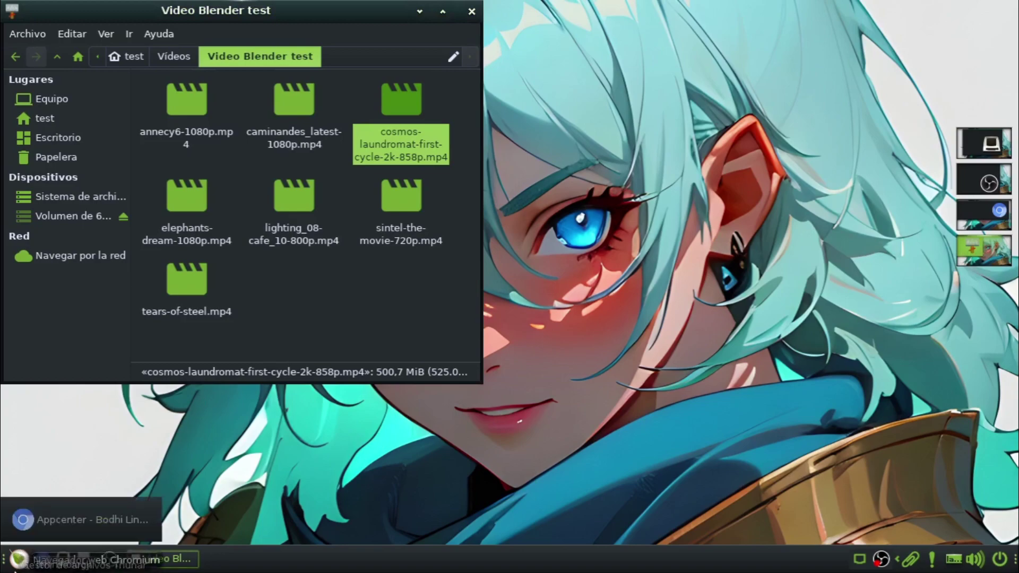
Review the Sistema and Preferencias submenus of the main menu, and dismiss it without choosing an entry
{"action": "left_click", "coordinate": [19, 558]}
{"action": "mouse_move", "coordinate": [62, 528]}
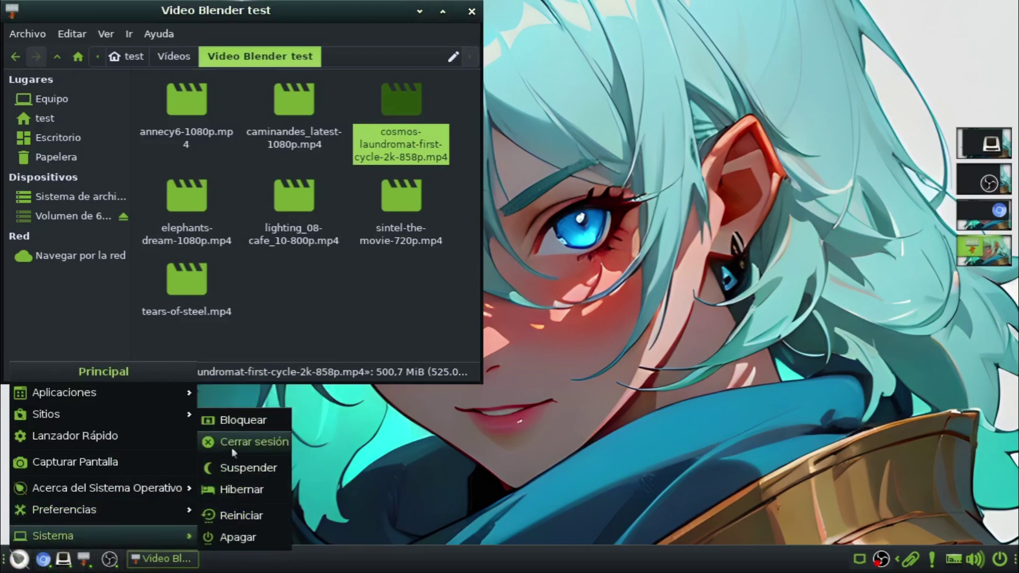
{"action": "mouse_move", "coordinate": [120, 512]}
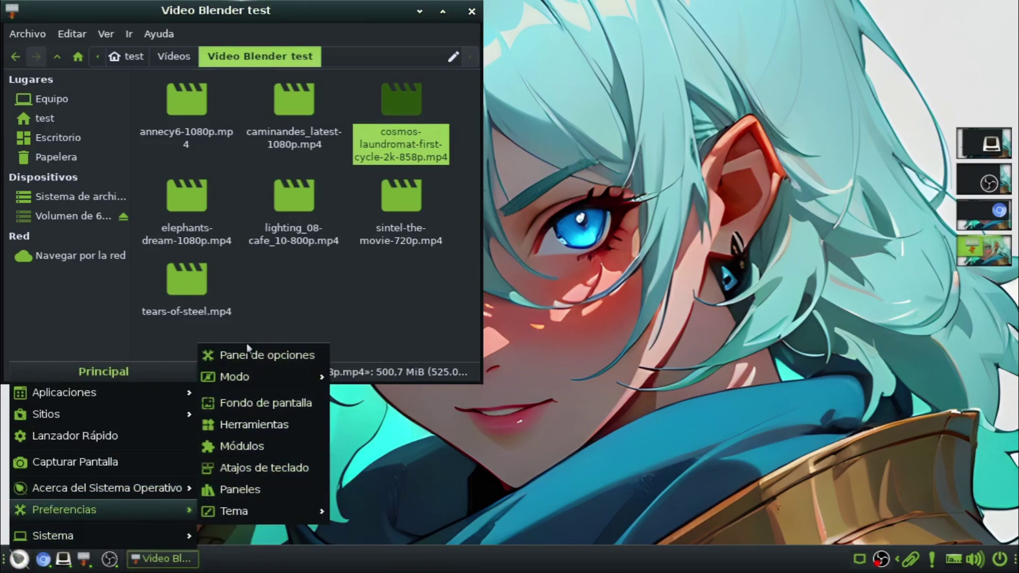
{"action": "left_click", "coordinate": [732, 231]}
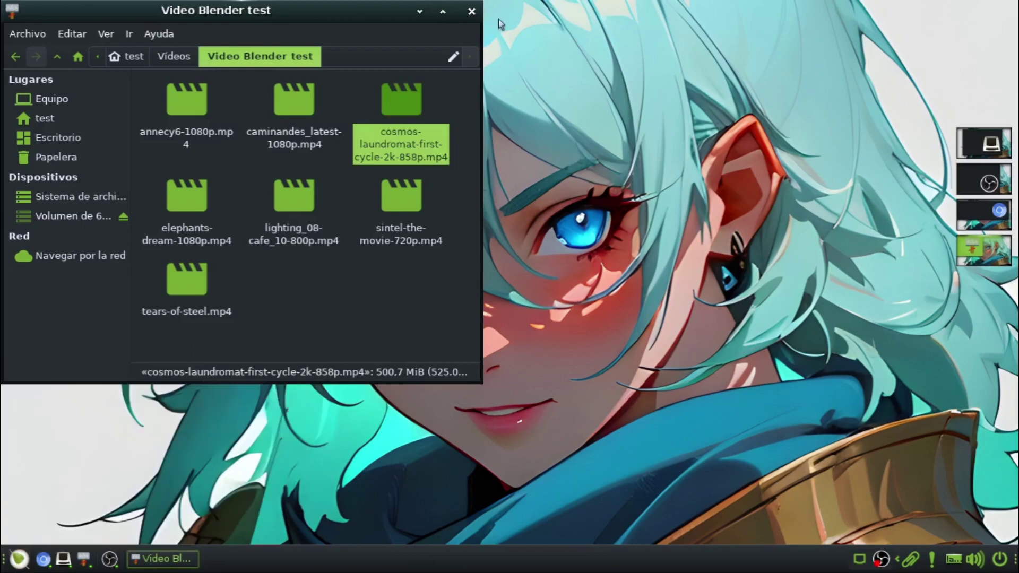
Close the Video Blender test folder window and switch to the virtual desktop running btop in a terminal
{"action": "left_click", "coordinate": [471, 11]}
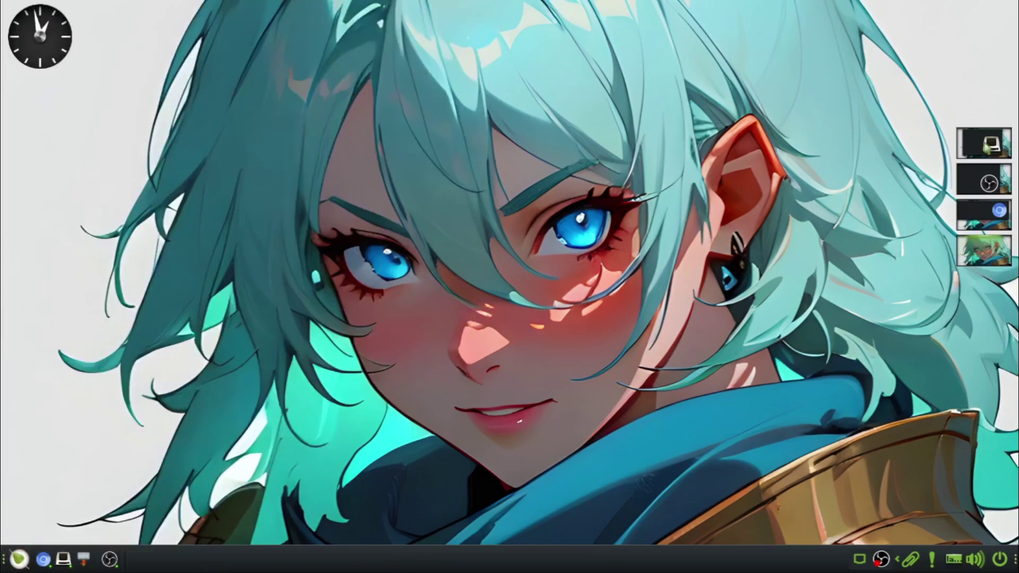
{"action": "left_click", "coordinate": [987, 149]}
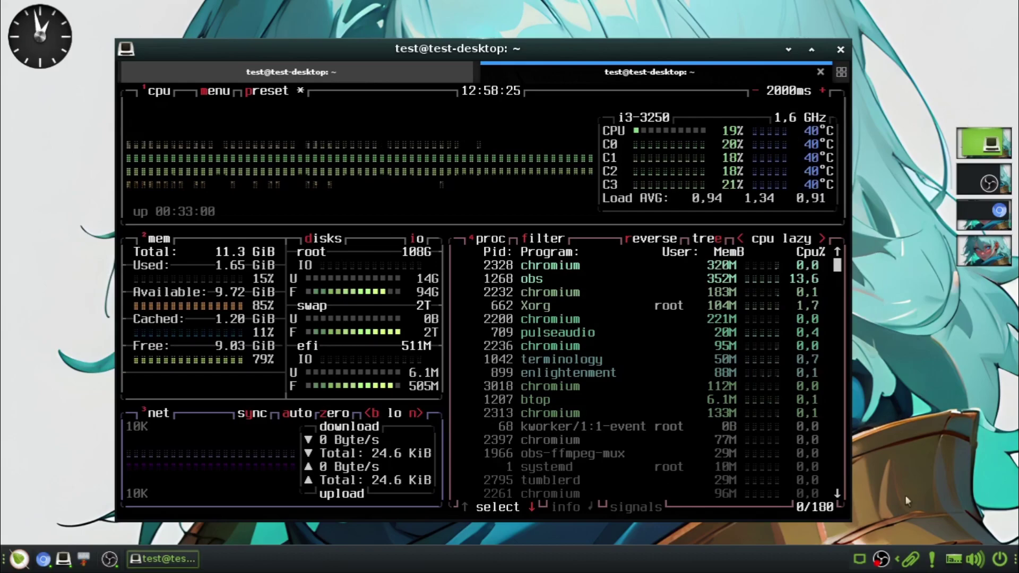
Clear the NetworkManager entry from the notification list and reopen the list
{"action": "left_click", "coordinate": [934, 561]}
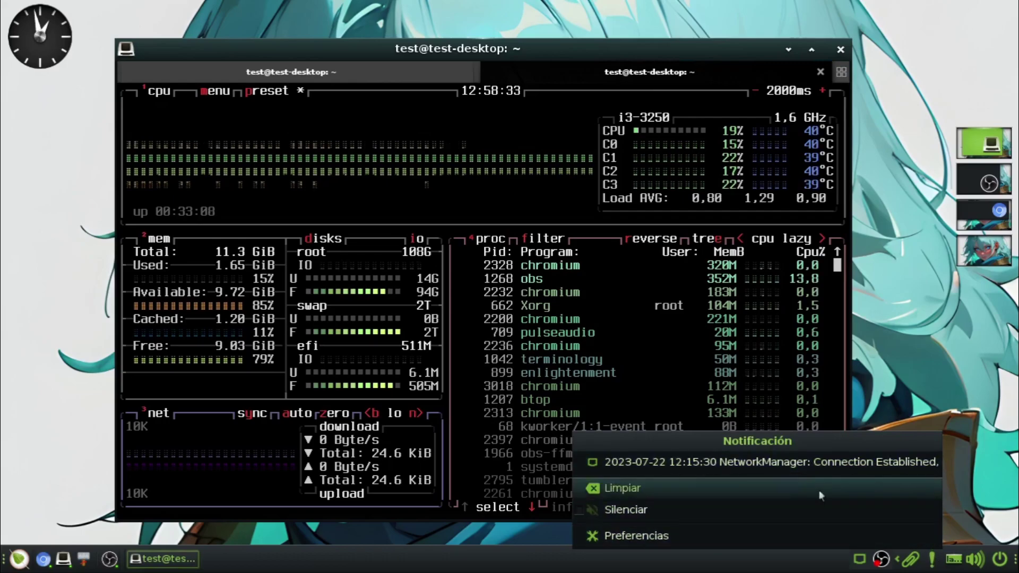
{"action": "left_click", "coordinate": [680, 508]}
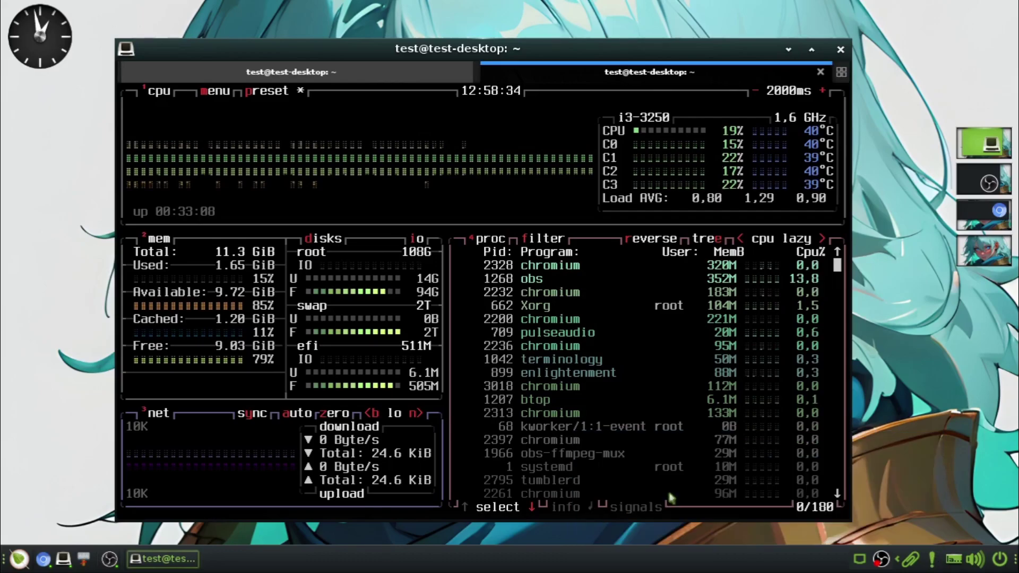
{"action": "left_click", "coordinate": [933, 559]}
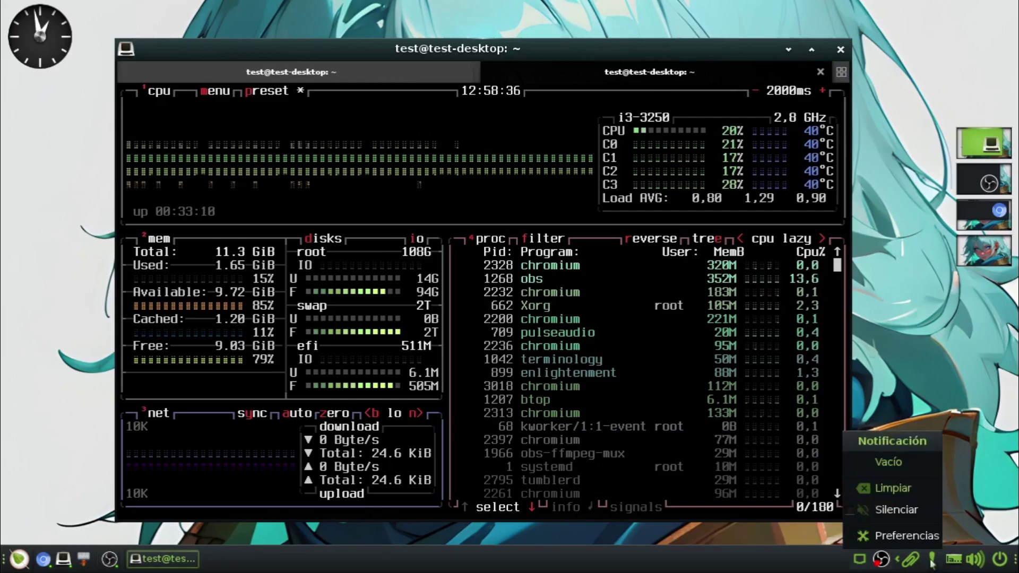
Dismiss the notification list, check the virtual desktop running OBS, and return to the terminal desktop to show the neofetch output
{"action": "left_click", "coordinate": [785, 568]}
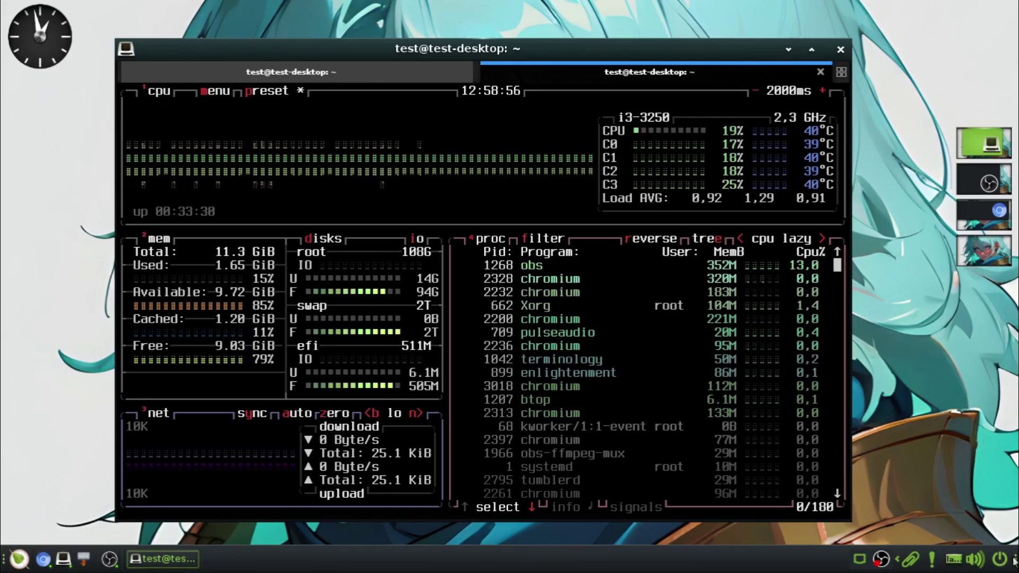
{"action": "left_click", "coordinate": [970, 189]}
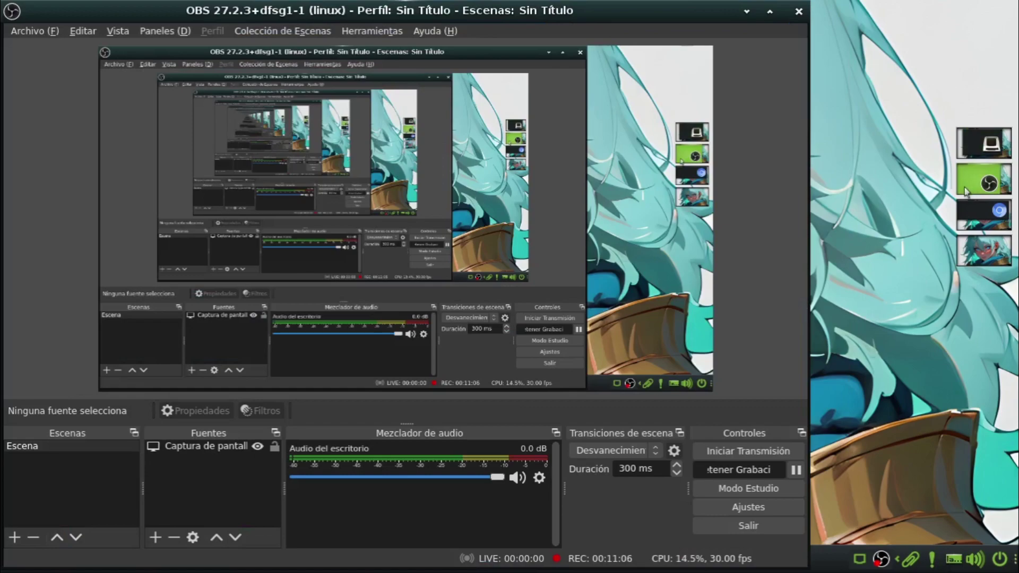
{"action": "left_click", "coordinate": [979, 149]}
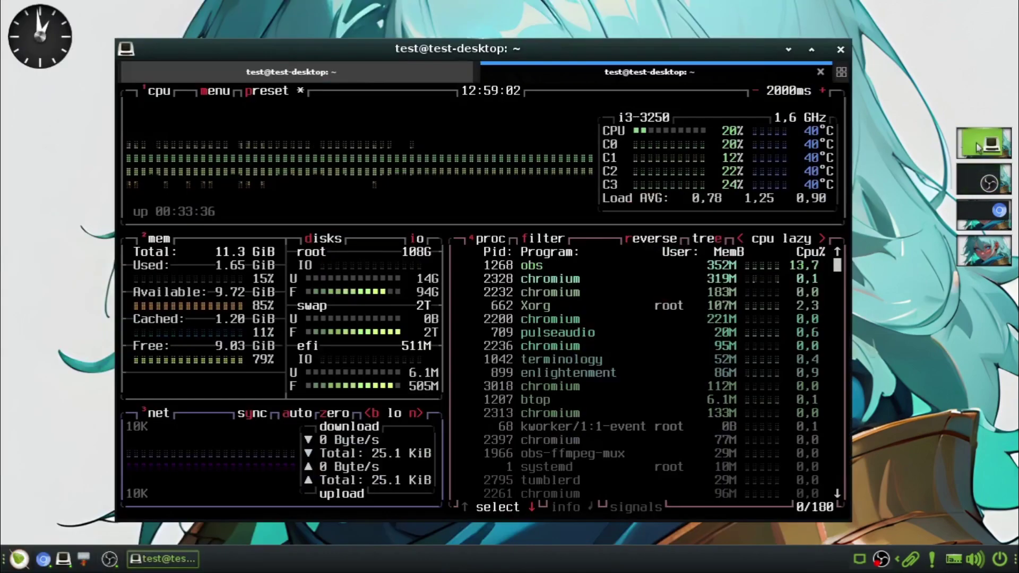
{"action": "left_click", "coordinate": [358, 69]}
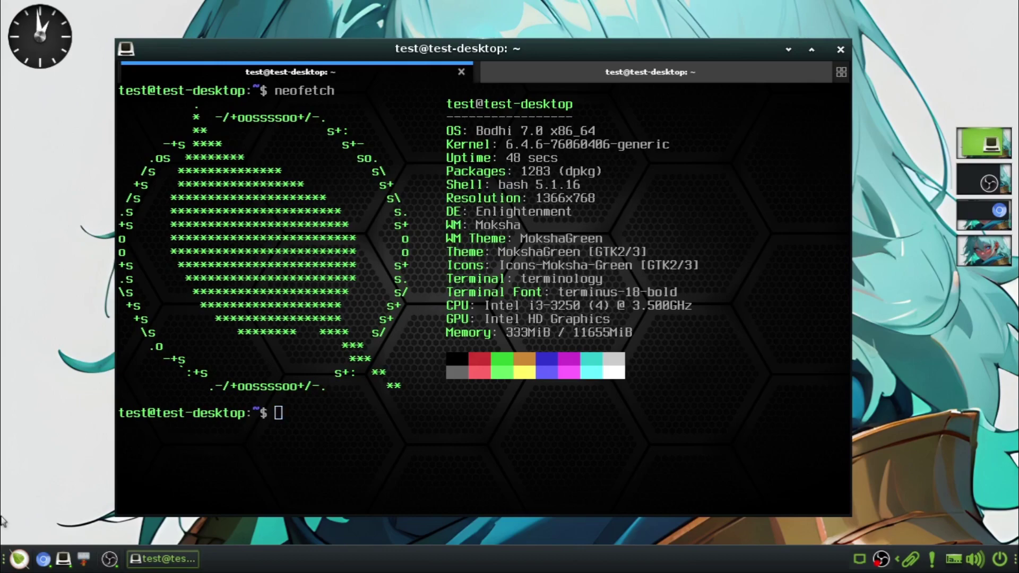
Review the main menu's Preferencias entries and the Sonido y vídeo, Herramientas del sistema and Preferencias groups under Aplicaciones, and dismiss the menu
{"action": "left_click", "coordinate": [20, 559]}
{"action": "mouse_move", "coordinate": [73, 400]}
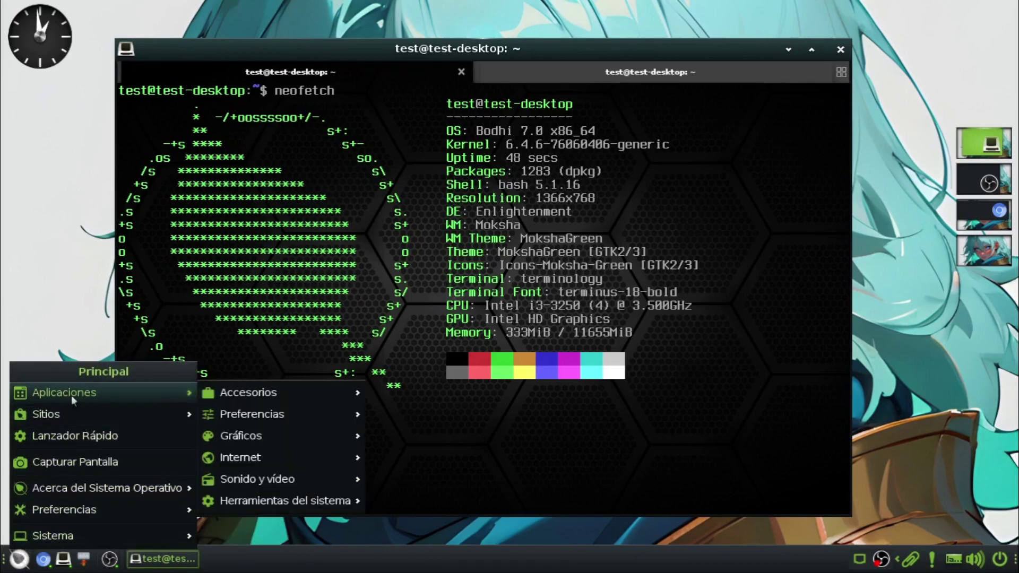
{"action": "mouse_move", "coordinate": [85, 523]}
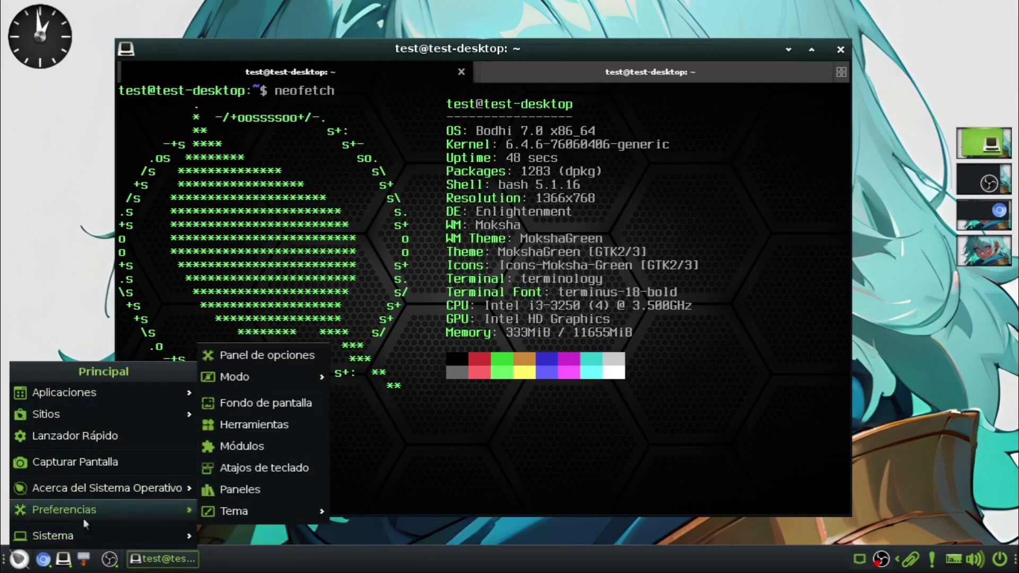
{"action": "mouse_move", "coordinate": [155, 398]}
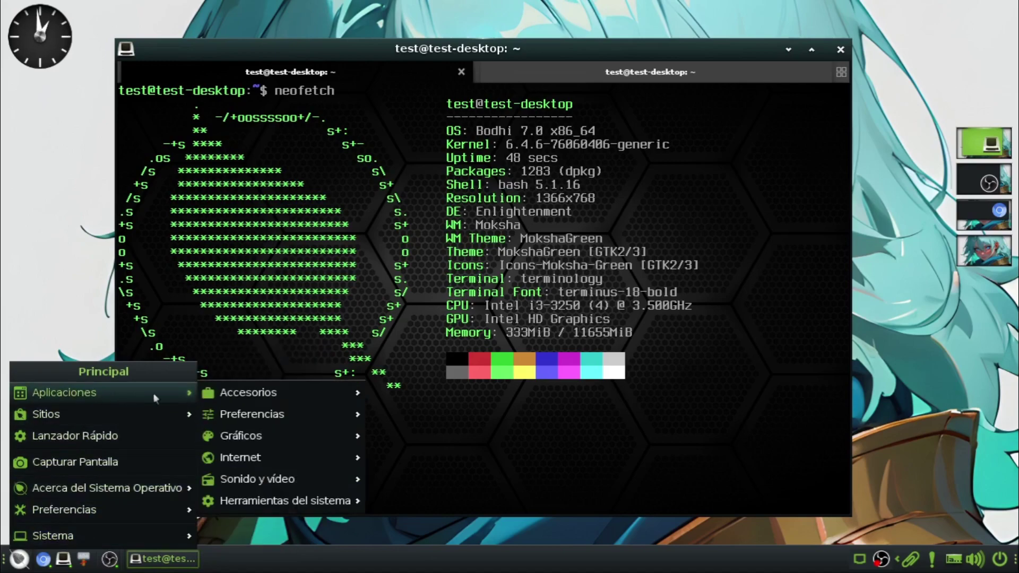
{"action": "mouse_move", "coordinate": [308, 472]}
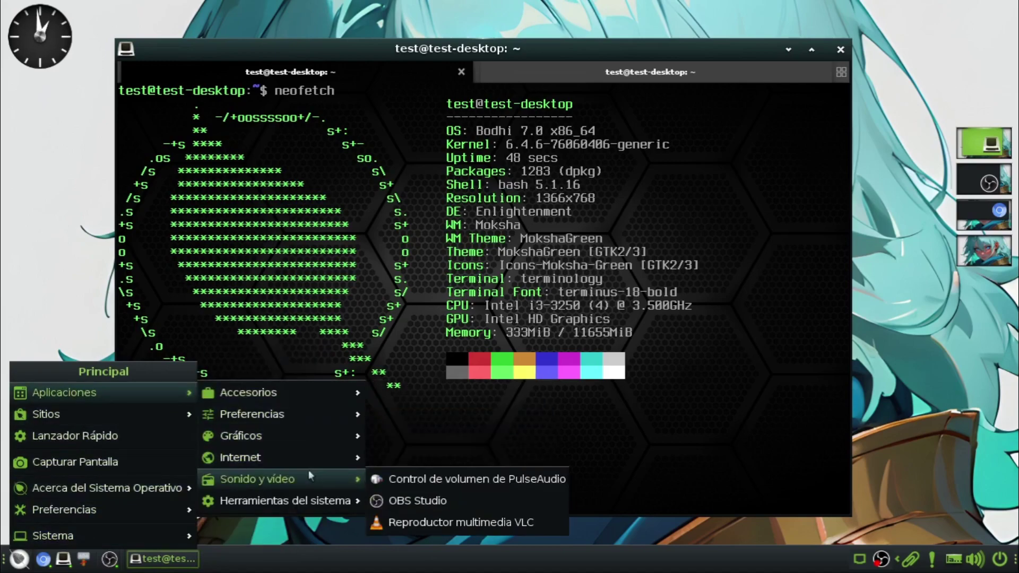
{"action": "mouse_move", "coordinate": [275, 503]}
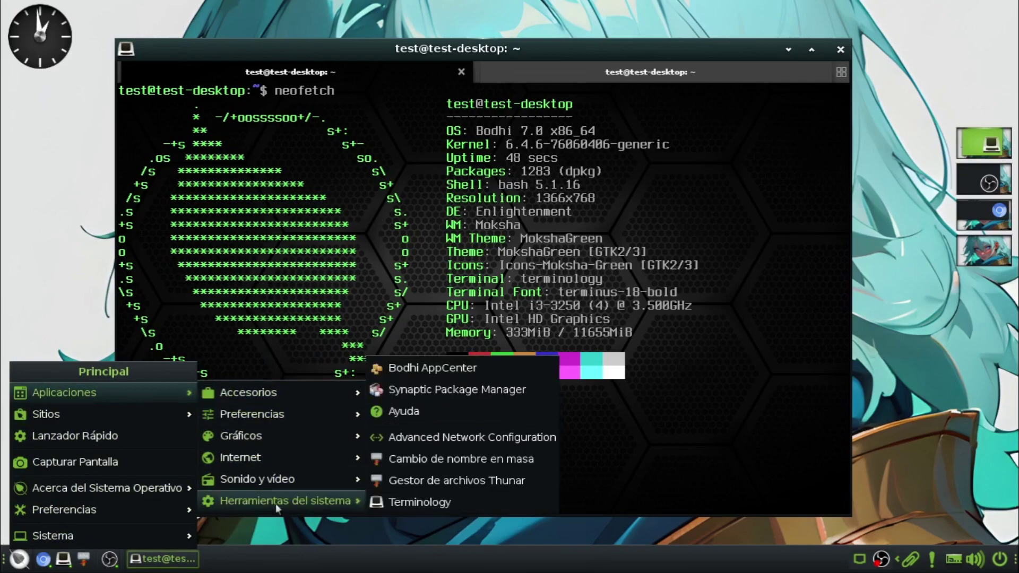
{"action": "mouse_move", "coordinate": [333, 417]}
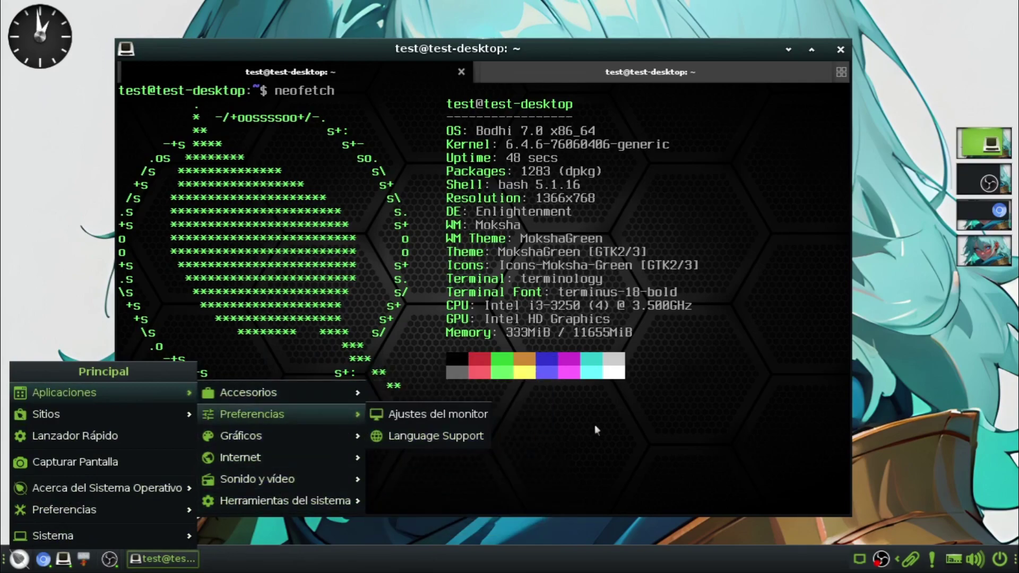
{"action": "left_click", "coordinate": [664, 430]}
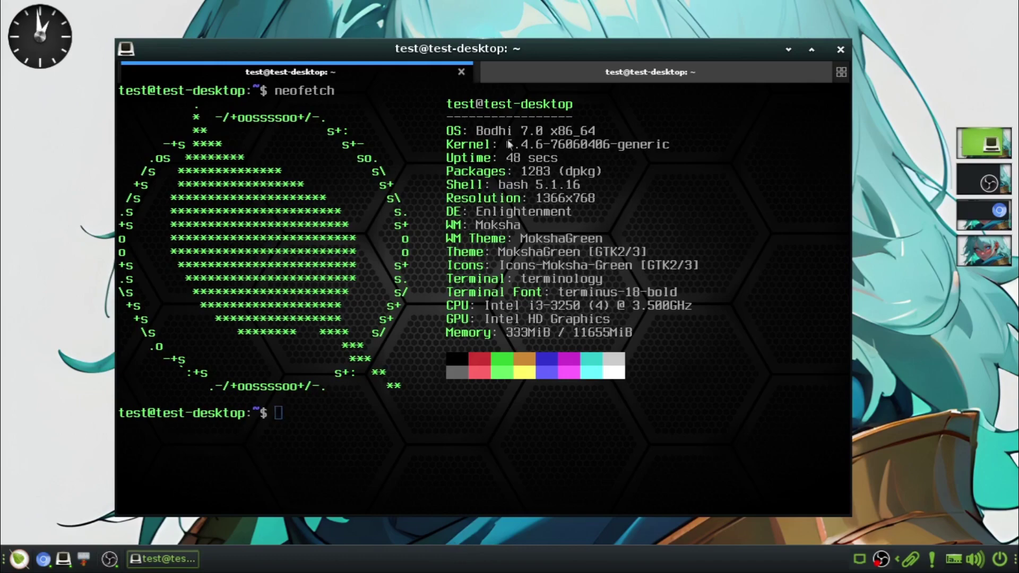
Highlight the start of the kernel version in the neofetch output, and clear the selection
{"action": "left_click_drag", "start_coordinate": [506, 143], "coordinate": [542, 144]}
{"action": "left_click", "coordinate": [575, 155]}
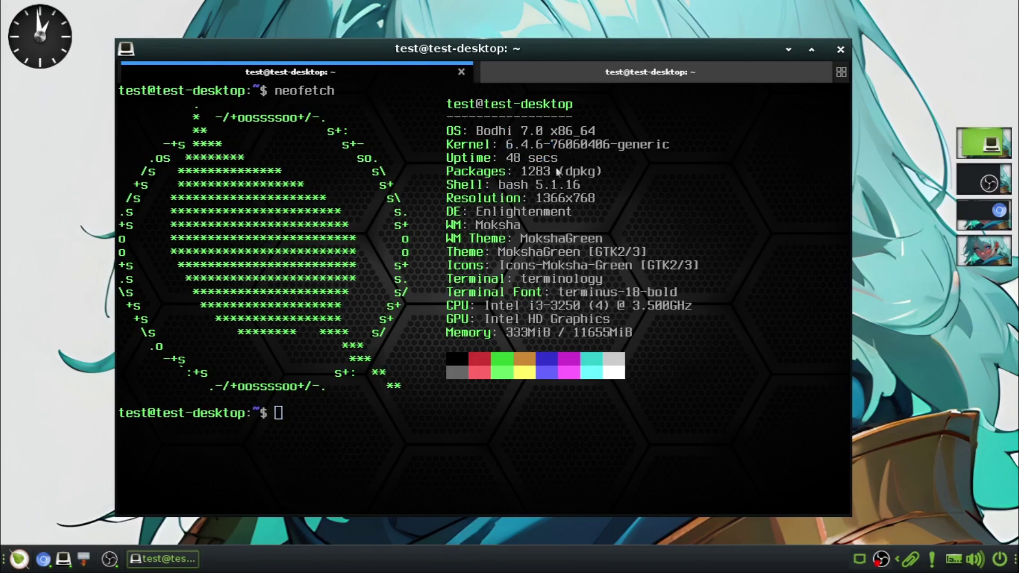